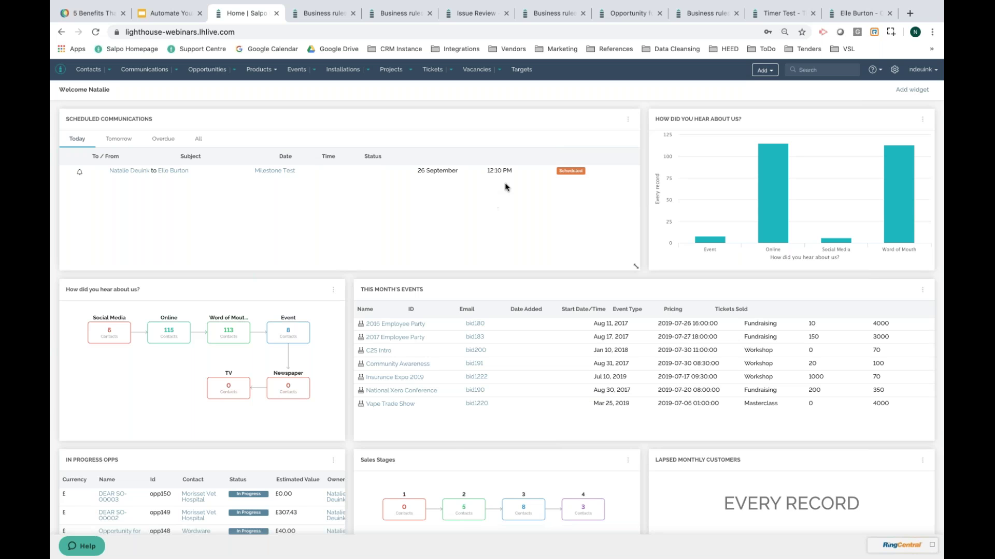
{"action": "mouse_move", "coordinate": [497, 116]}
{"action": "left_mouse_down"}
{"action": "mouse_move", "coordinate": [540, 302]}
{"action": "mouse_move", "coordinate": [484, 156]}
{"action": "mouse_move", "coordinate": [499, 116]}
{"action": "left_mouse_up"}
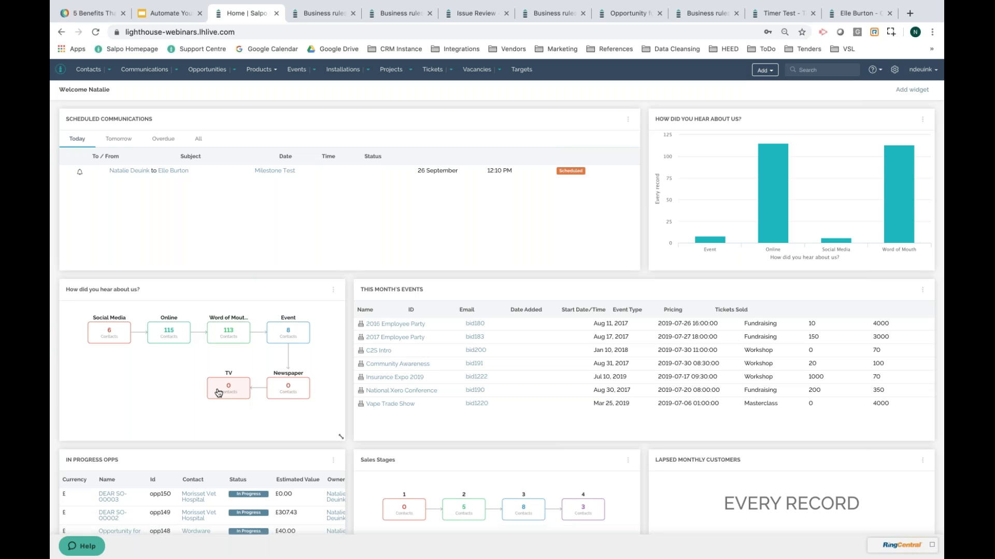
{"action": "mouse_move", "coordinate": [218, 393]}
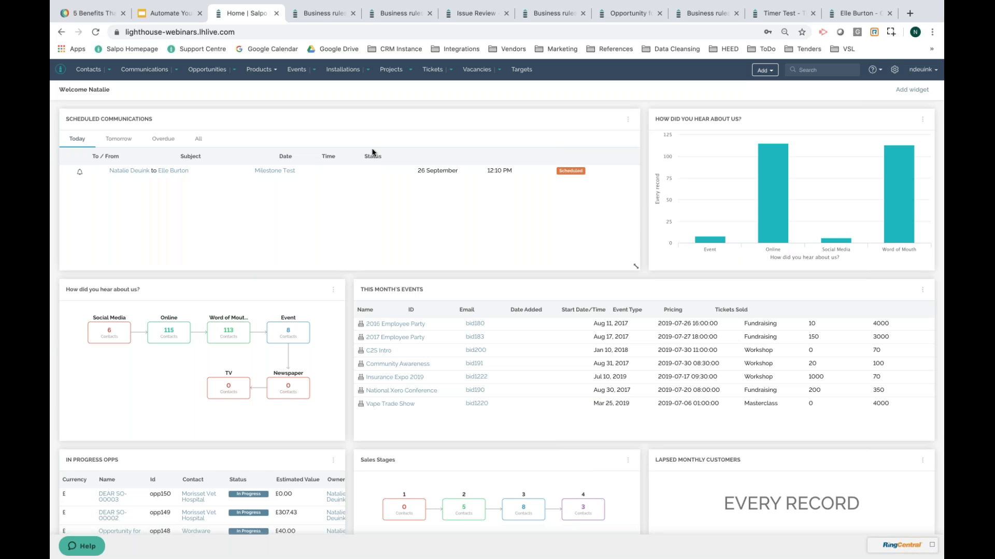
Step: Review the business rules list and the settings of the "Ticket Completed - Notify Customer" rule
{"action": "left_click", "coordinate": [321, 13]}
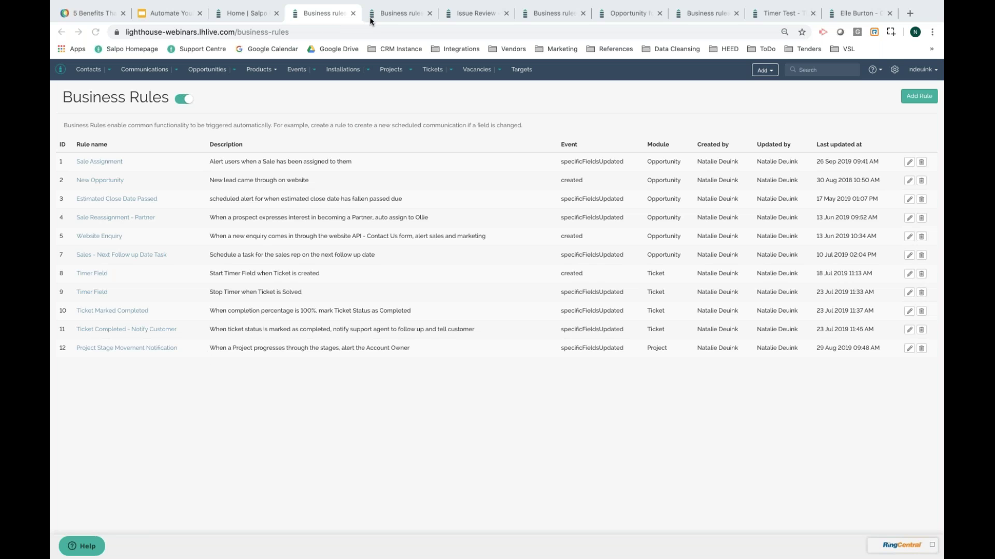
{"action": "left_click", "coordinate": [385, 16]}
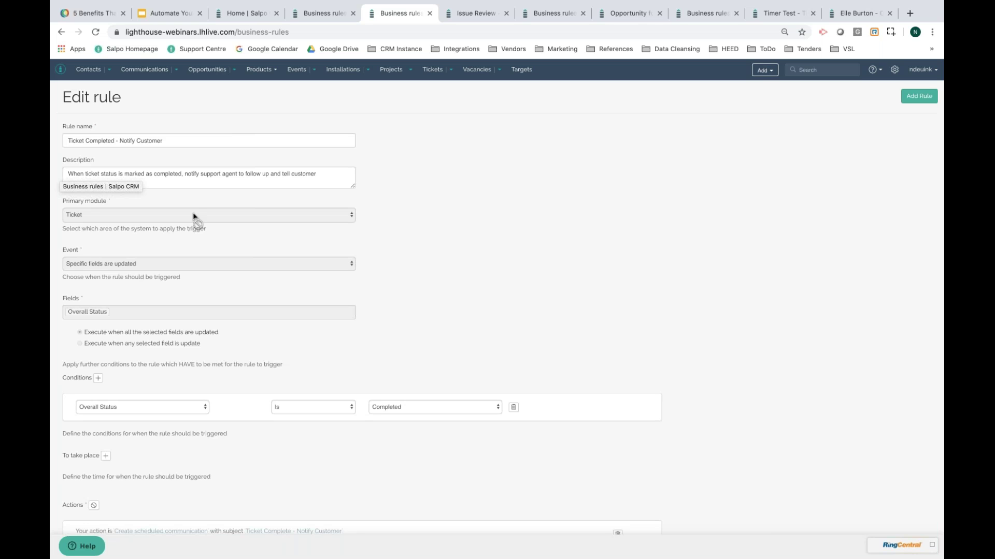
{"action": "left_click", "coordinate": [123, 173]}
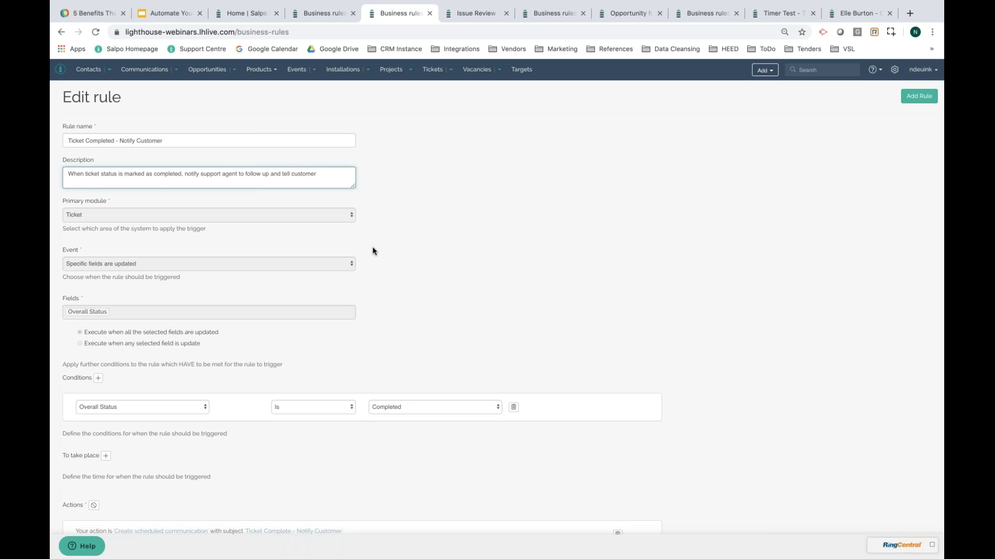
{"action": "scroll", "coordinate": [375, 263], "scroll_direction": "down", "scroll_amount": 1}
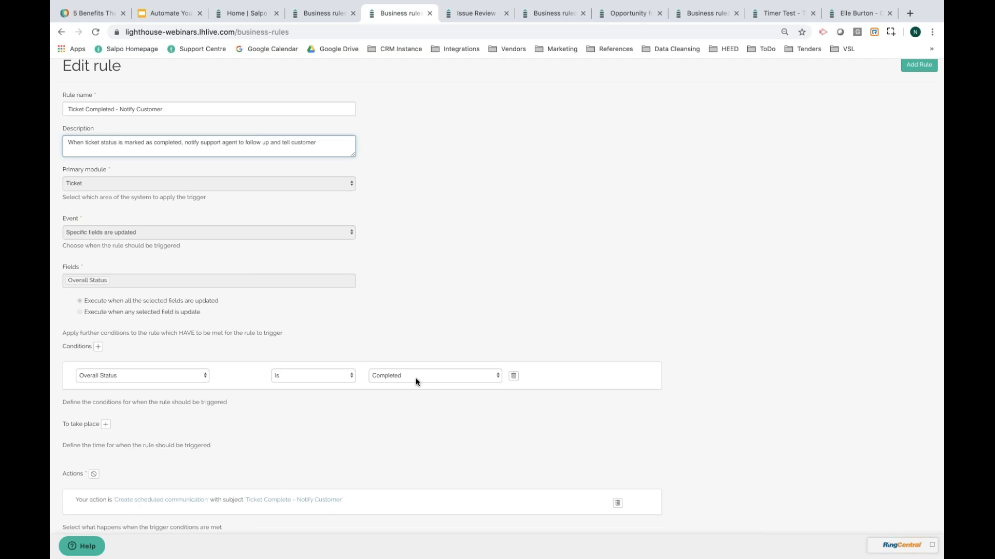
Step: Check the available fields and operators for the rule's Overall Status condition, leaving the selections as they are
{"action": "left_click", "coordinate": [206, 378]}
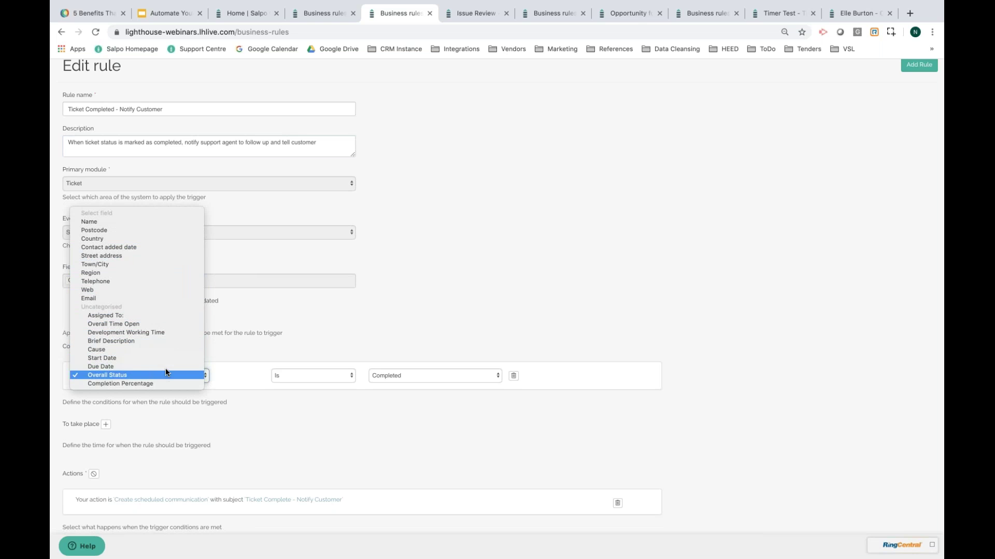
{"action": "left_click", "coordinate": [243, 367]}
{"action": "left_click", "coordinate": [306, 377]}
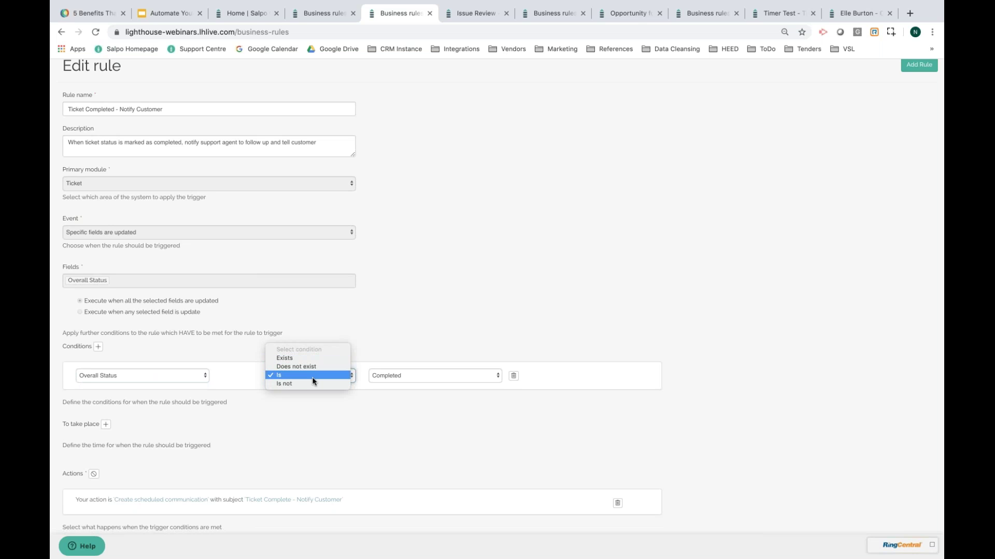
{"action": "left_click", "coordinate": [384, 341]}
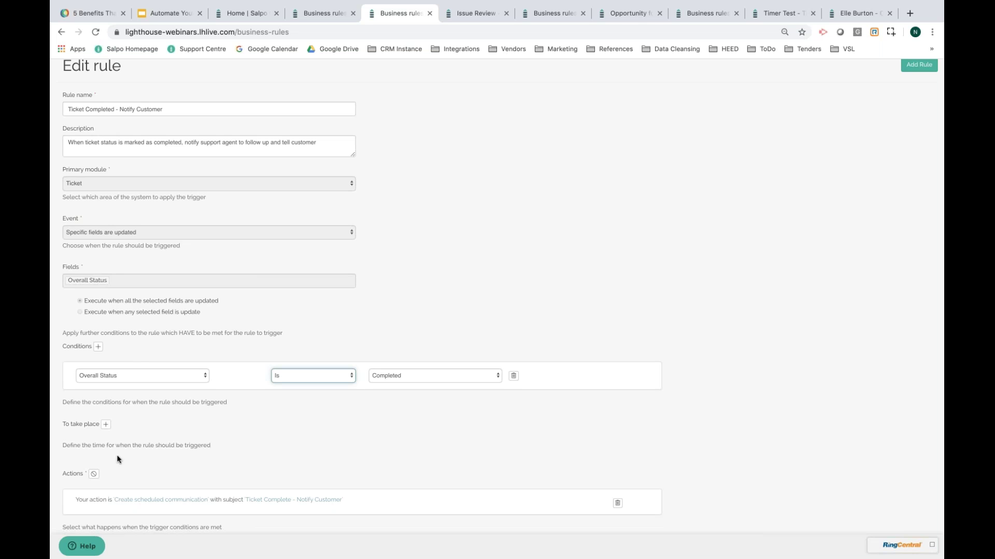
Step: Add a timing to the ticket rule so it takes place 3 months before the selected event
{"action": "left_click", "coordinate": [106, 426]}
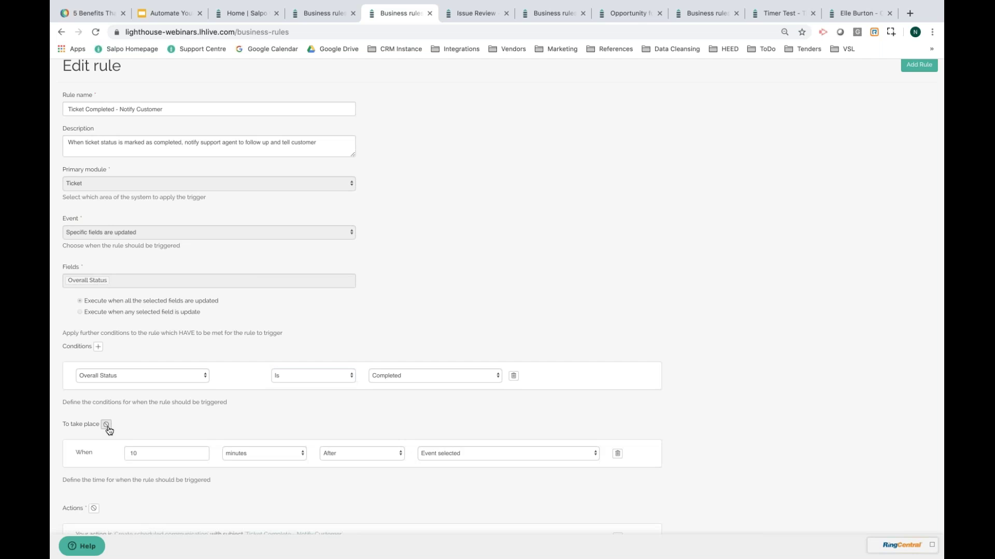
{"action": "left_click", "coordinate": [156, 455]}
{"action": "key", "text": "BackSpace"}
{"action": "type", "text": "3"}
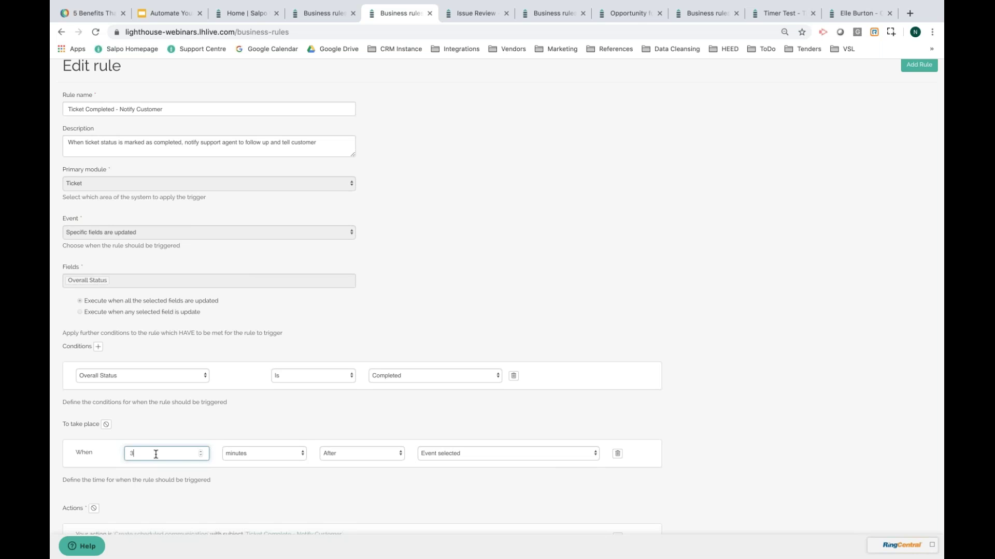
{"action": "left_click", "coordinate": [256, 453]}
{"action": "left_click", "coordinate": [250, 486]}
{"action": "left_click", "coordinate": [350, 455]}
{"action": "left_click", "coordinate": [349, 462]}
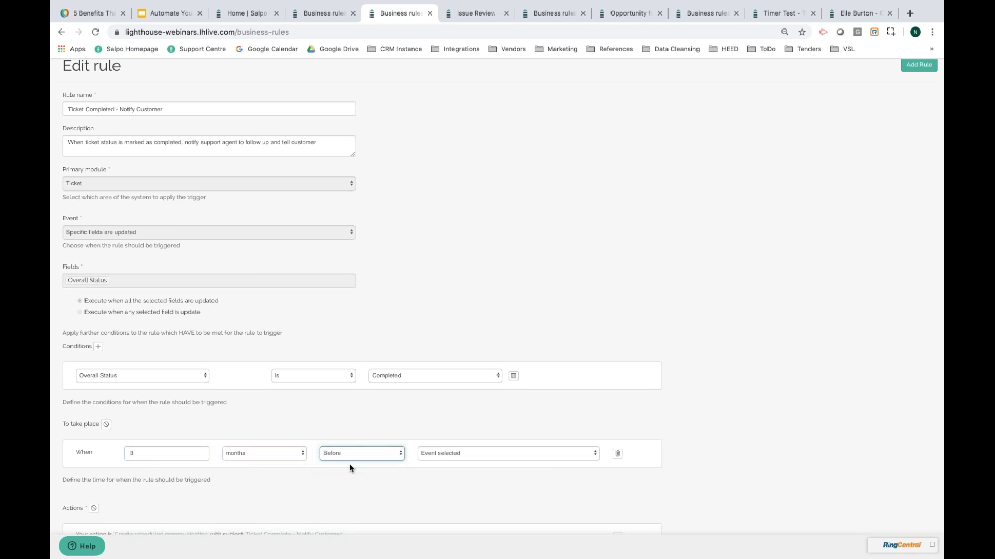
Step: Check which reference dates the timing can use, and delete the timing from the rule
{"action": "left_click", "coordinate": [467, 455]}
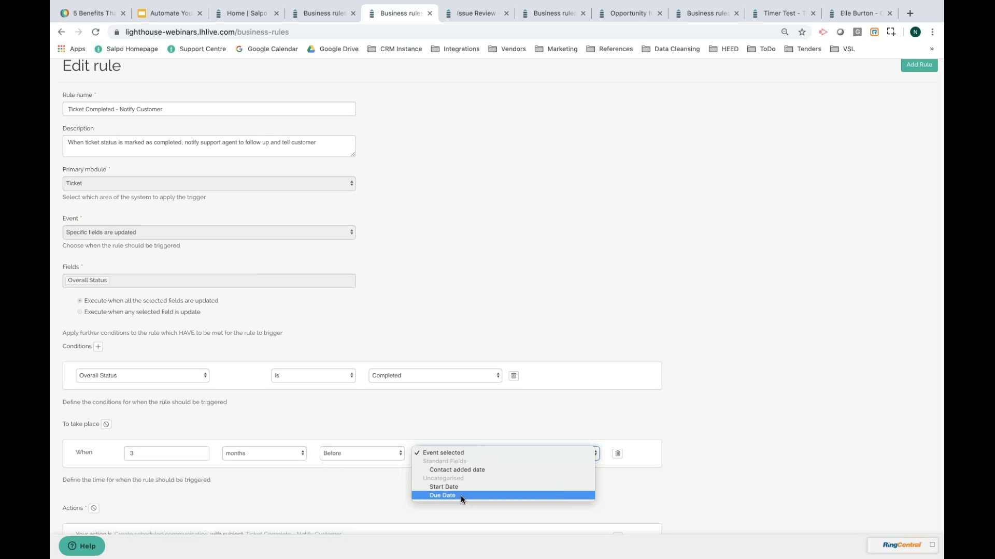
{"action": "left_click", "coordinate": [663, 495]}
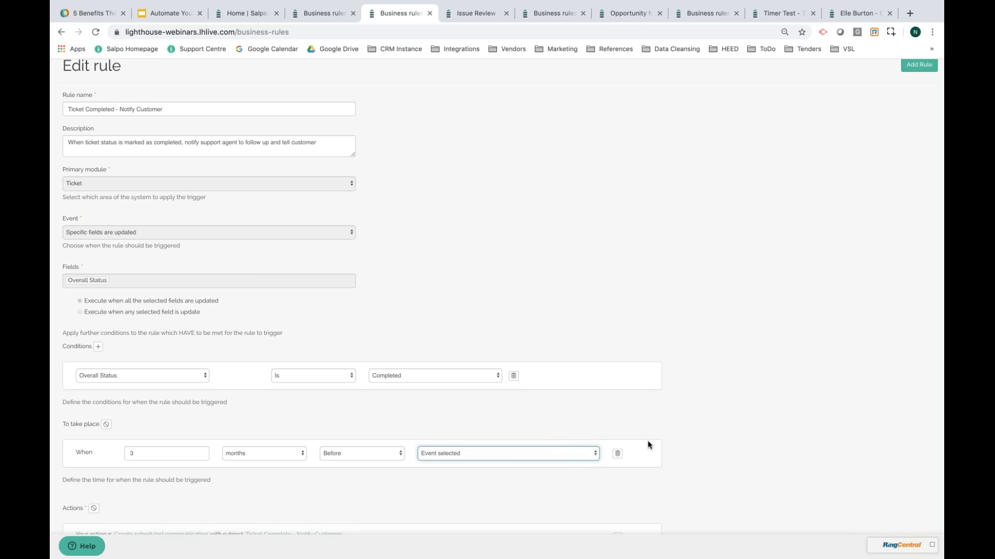
{"action": "left_click", "coordinate": [617, 454]}
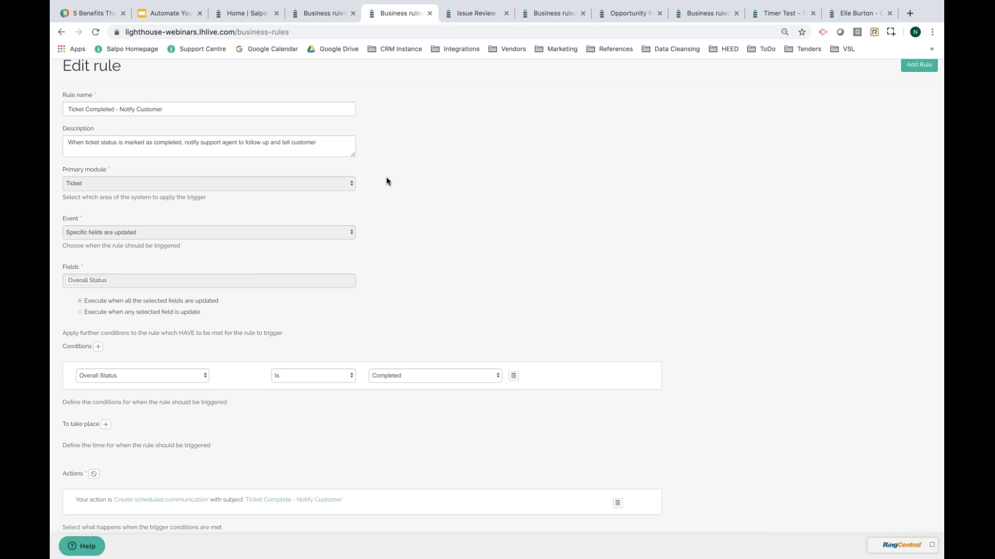
Step: Set the Overall Status of the Issue Review ticket to Completed and save it
{"action": "left_click", "coordinate": [473, 20]}
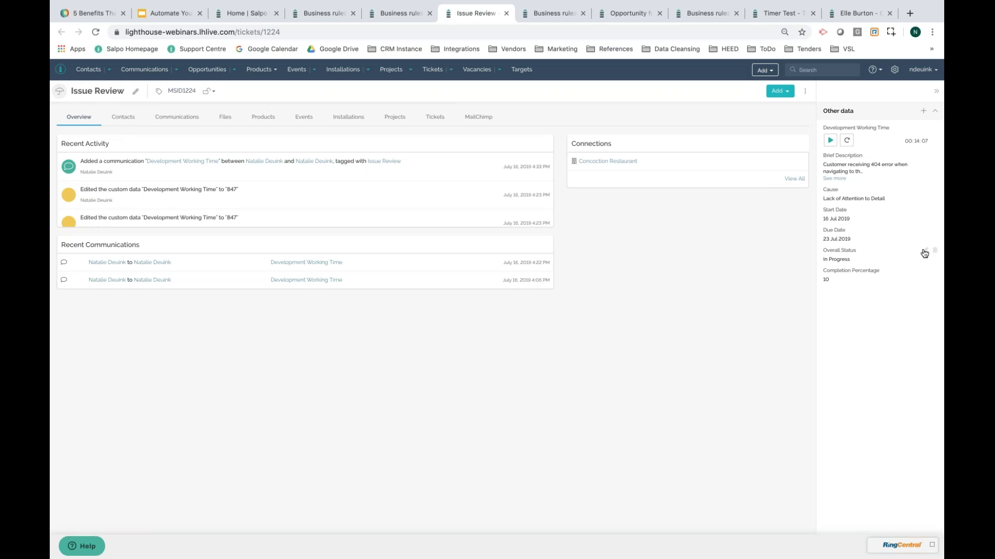
{"action": "left_click", "coordinate": [925, 252]}
{"action": "left_click", "coordinate": [883, 270]}
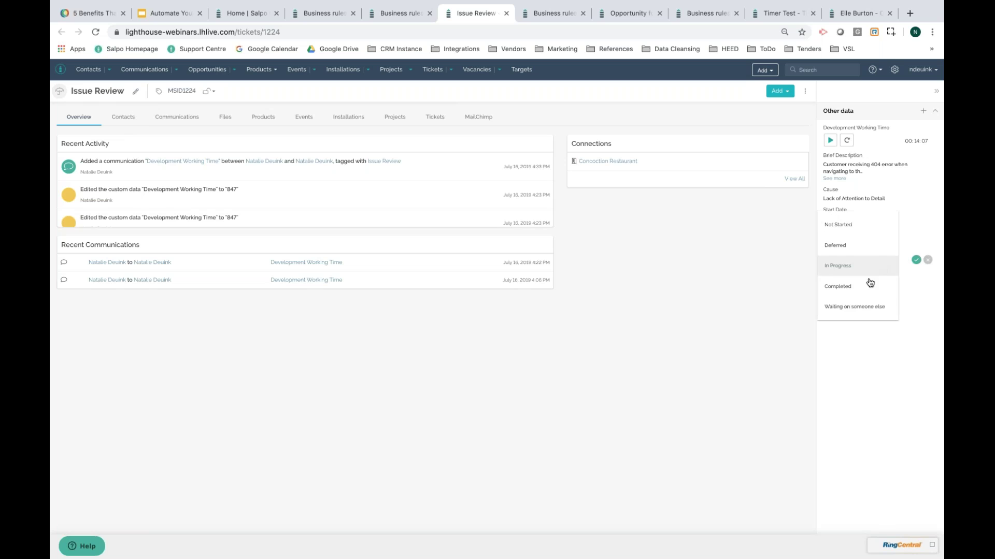
{"action": "left_click", "coordinate": [866, 286]}
{"action": "left_click", "coordinate": [916, 261]}
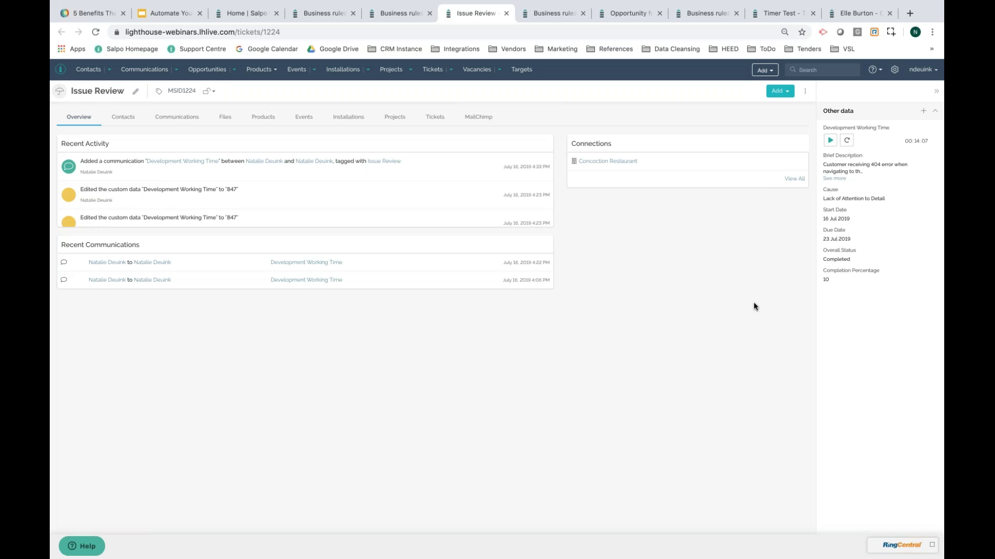
Step: Refresh the ticket and the home dashboard to check for the communication scheduled by the rule
{"action": "left_click", "coordinate": [95, 32]}
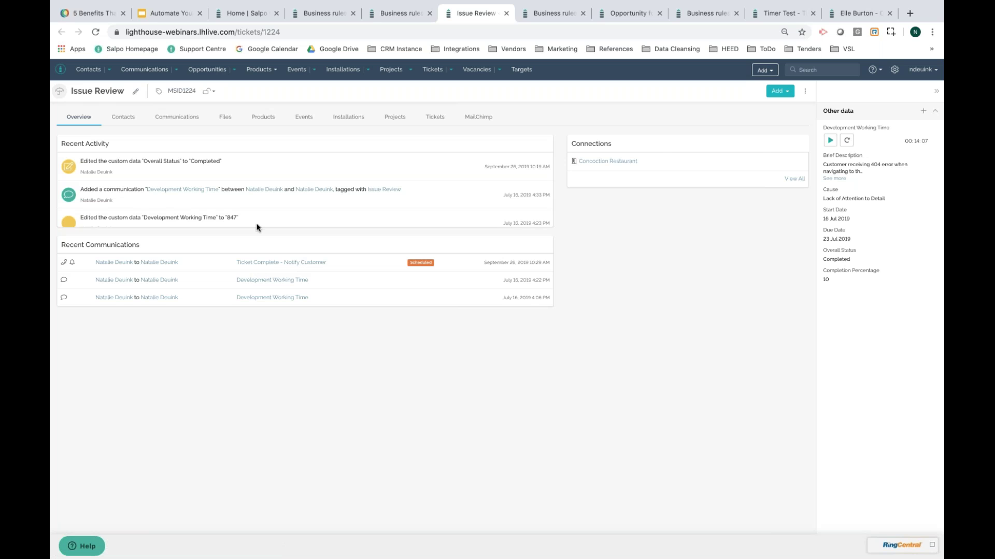
{"action": "left_click", "coordinate": [243, 17]}
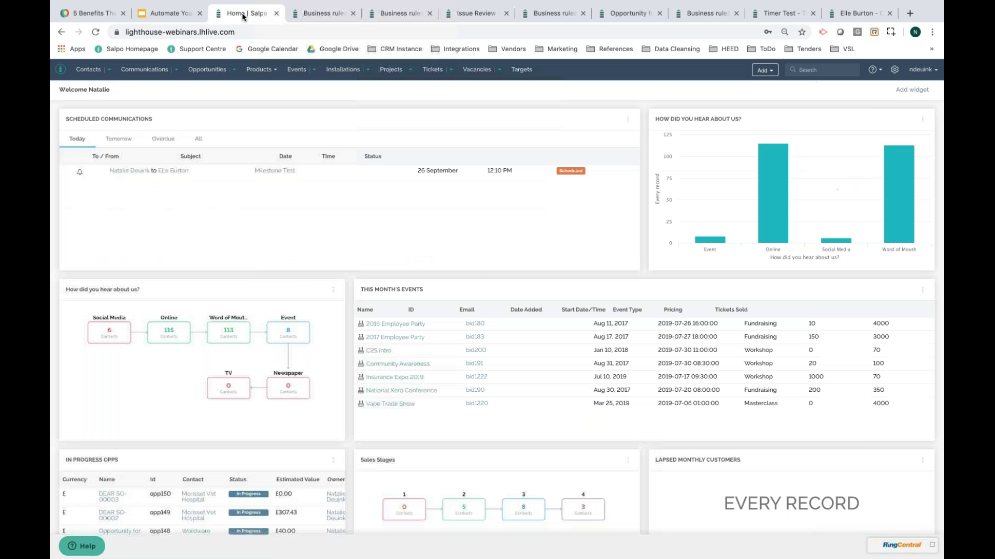
{"action": "left_click", "coordinate": [95, 33]}
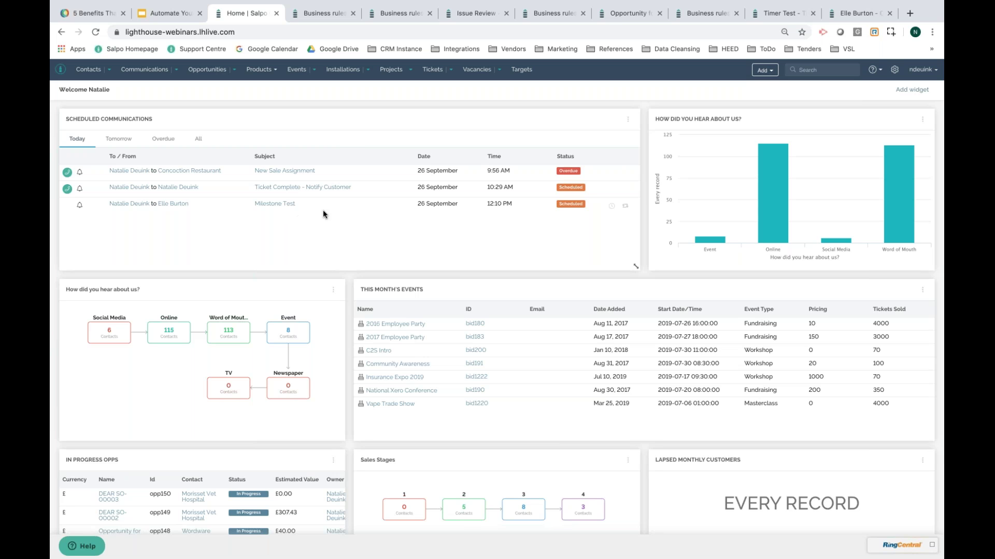
Step: Review the trigger, condition and action of the Sale Assignment business rule
{"action": "left_click", "coordinate": [542, 13]}
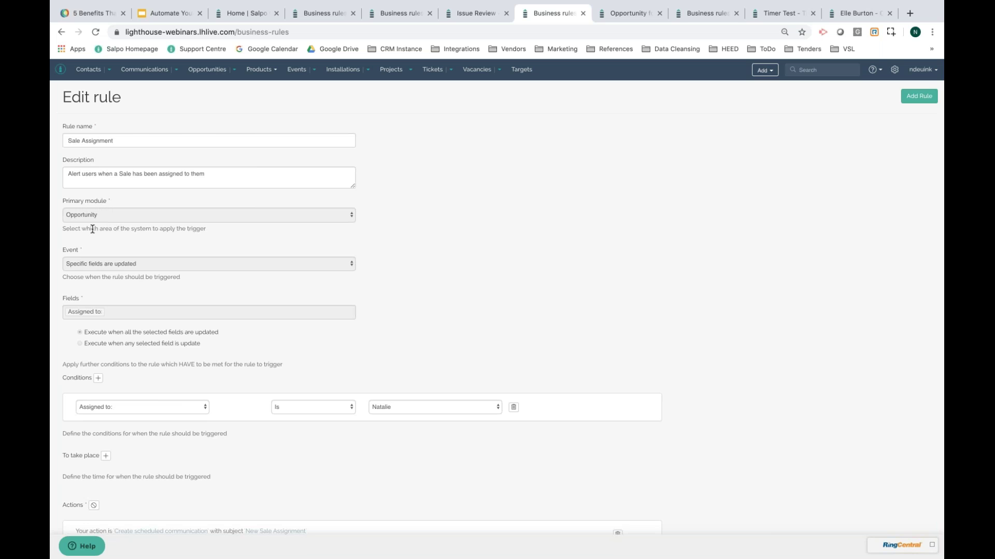
{"action": "scroll", "coordinate": [92, 229], "scroll_direction": "down", "scroll_amount": 1}
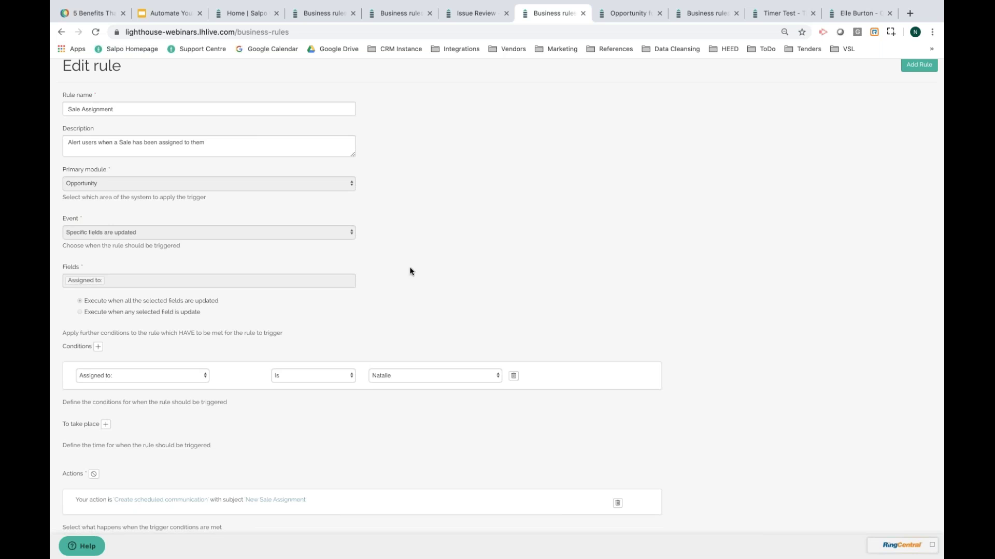
Step: Set Assigned to on the Concoction Restaurant opportunity to the user named in the Sale Assignment rule's condition, save it and reload the record
{"action": "left_click", "coordinate": [612, 13]}
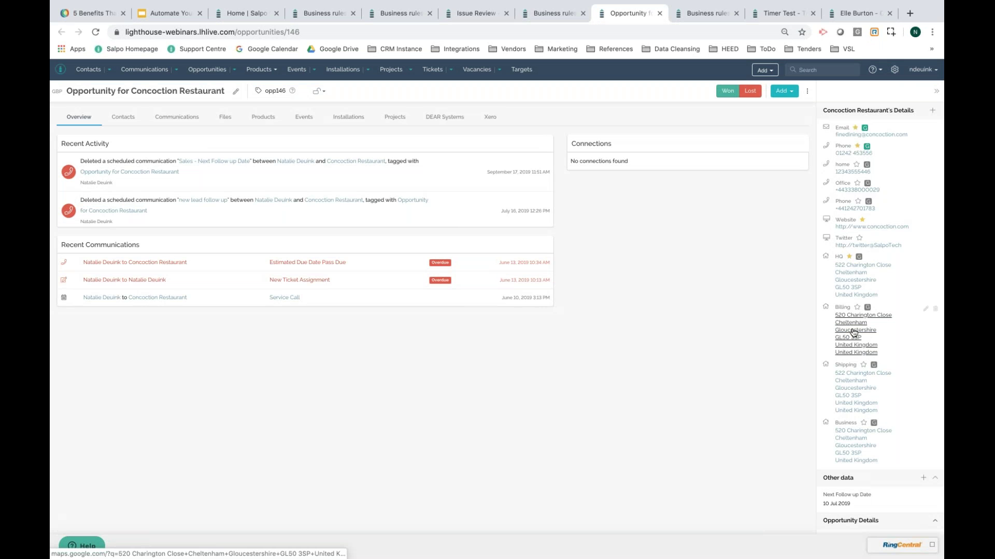
{"action": "scroll", "coordinate": [854, 332], "scroll_direction": "down", "scroll_amount": 6}
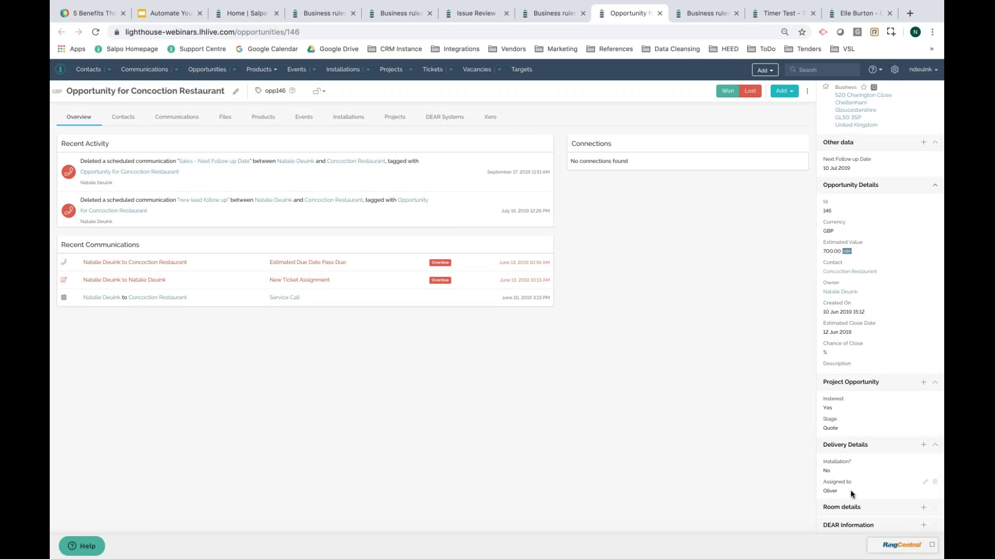
{"action": "left_click", "coordinate": [925, 484]}
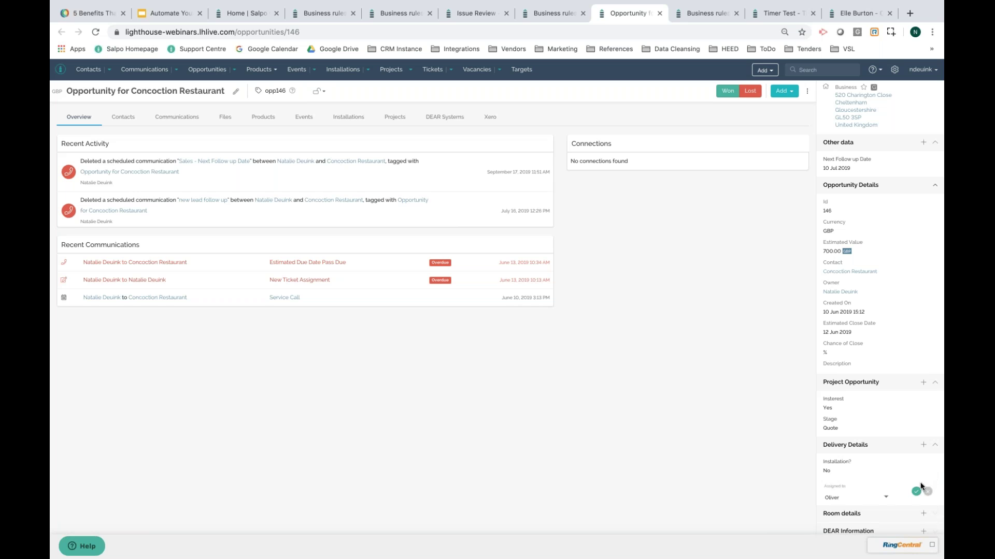
{"action": "left_click", "coordinate": [885, 501]}
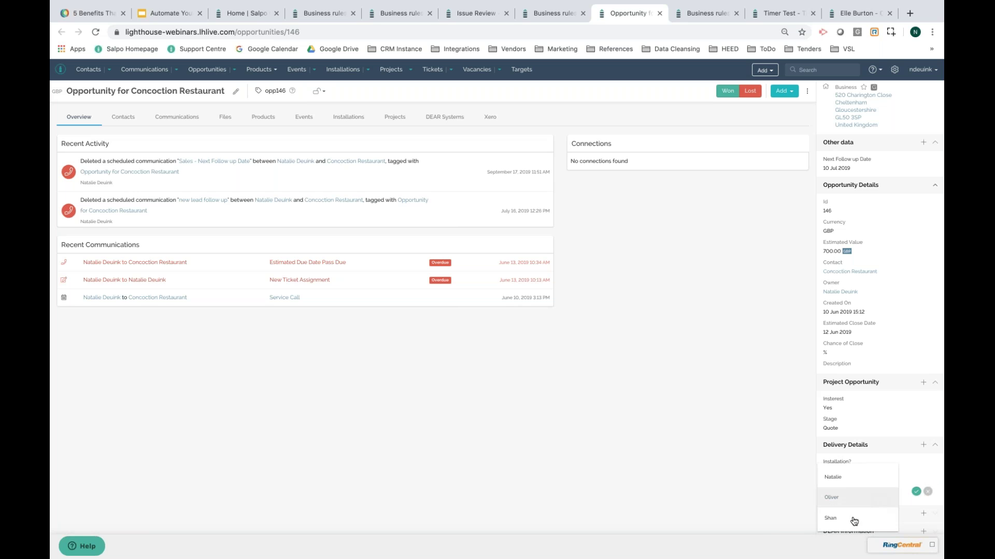
{"action": "left_click", "coordinate": [842, 475]}
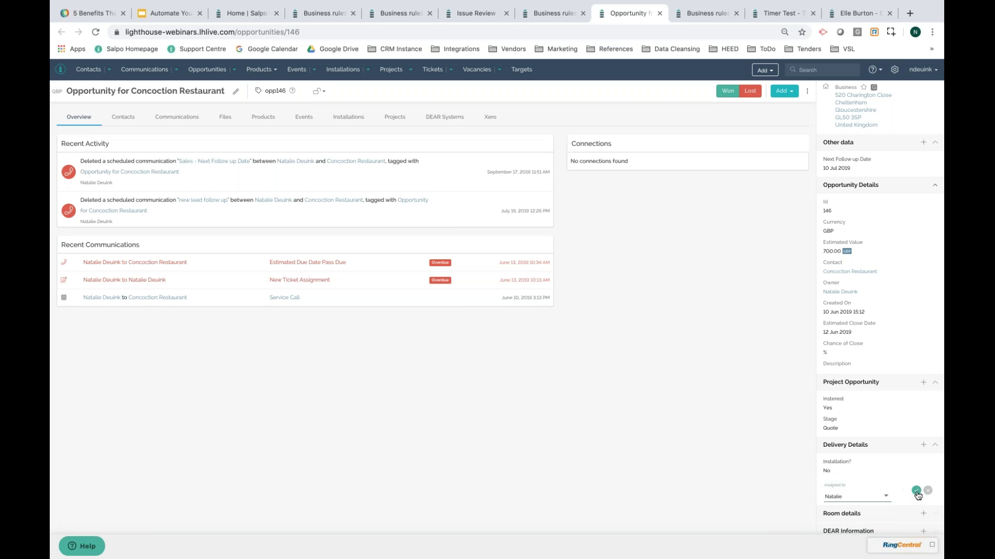
{"action": "left_click", "coordinate": [916, 490]}
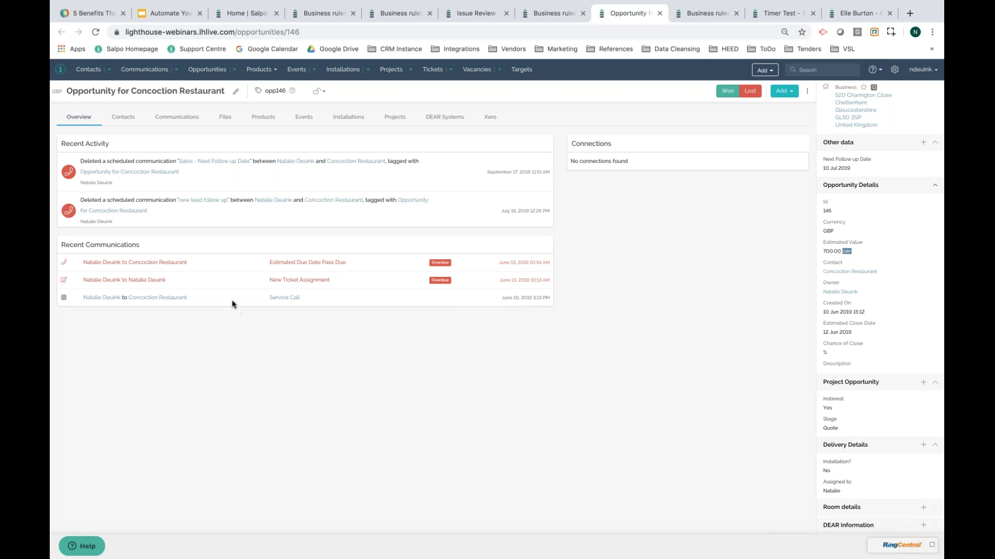
{"action": "left_click", "coordinate": [95, 32]}
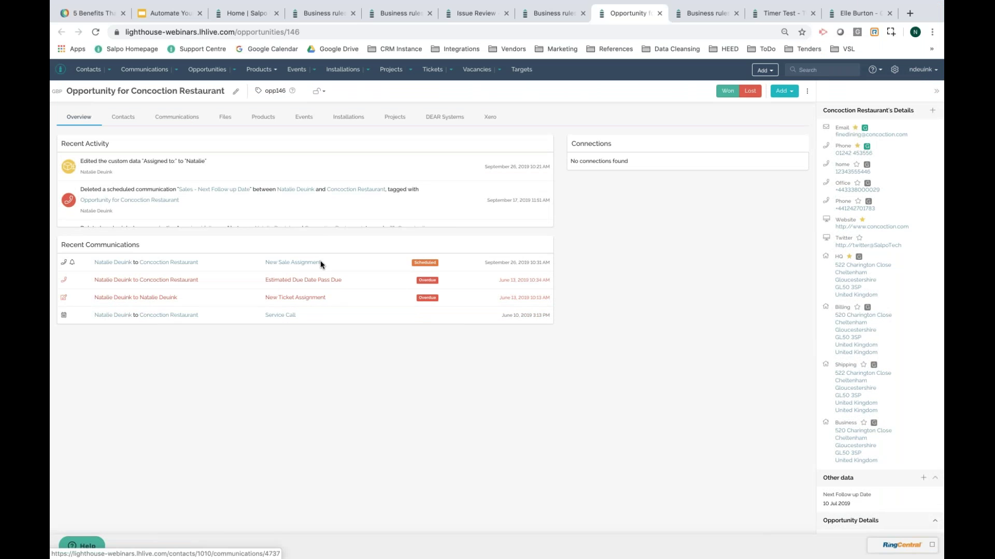
Step: Remove the existing scheduled communication action from the Sale Assignment rule and start adding a new action
{"action": "left_click", "coordinate": [540, 15]}
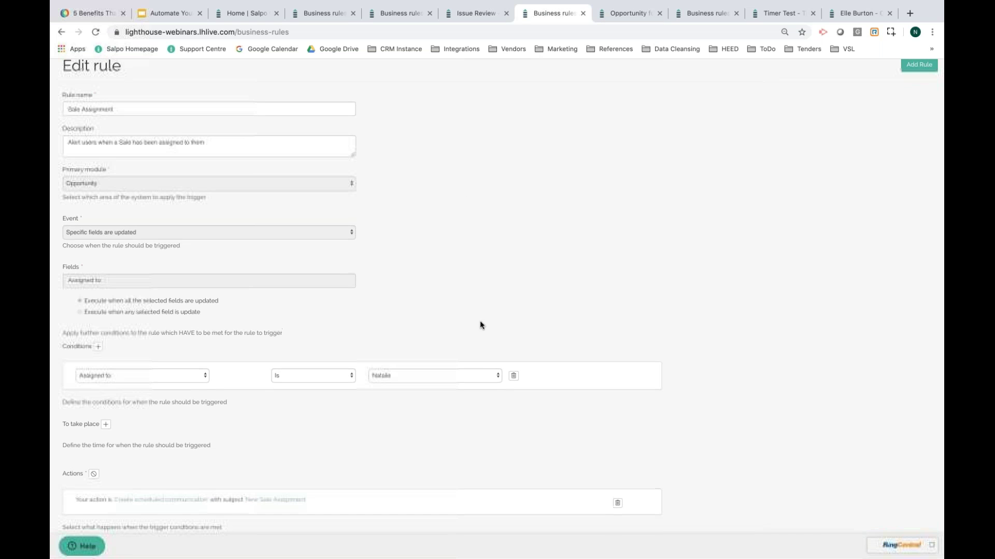
{"action": "left_click", "coordinate": [617, 505]}
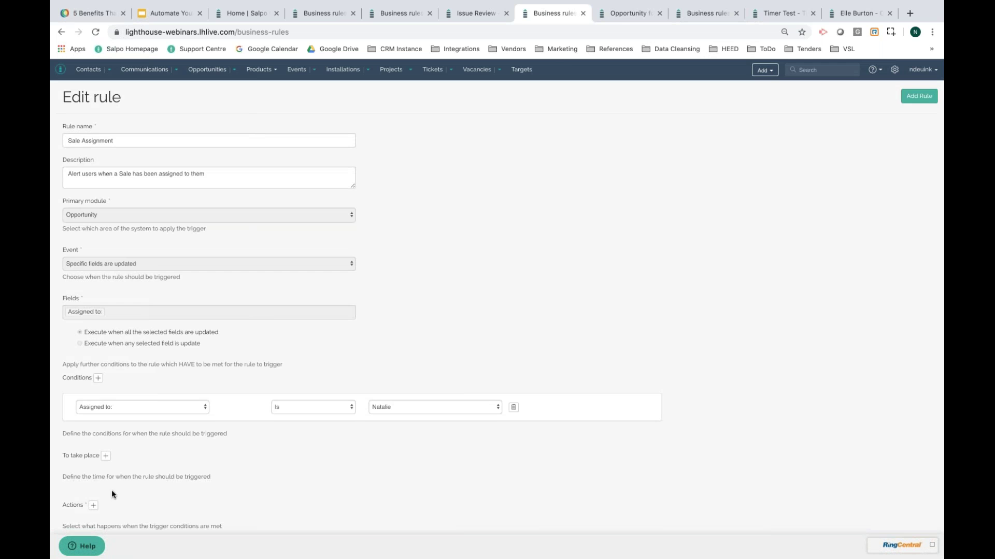
{"action": "left_click", "coordinate": [93, 506]}
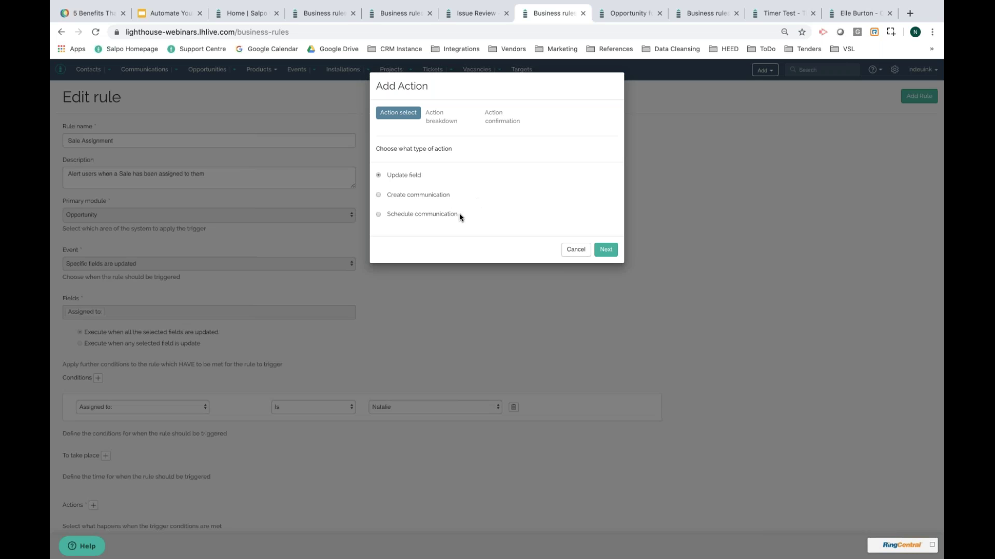
Step: Try configuring an Update field action that changes the opportunity's Assigned to field to a different user
{"action": "left_click", "coordinate": [606, 249]}
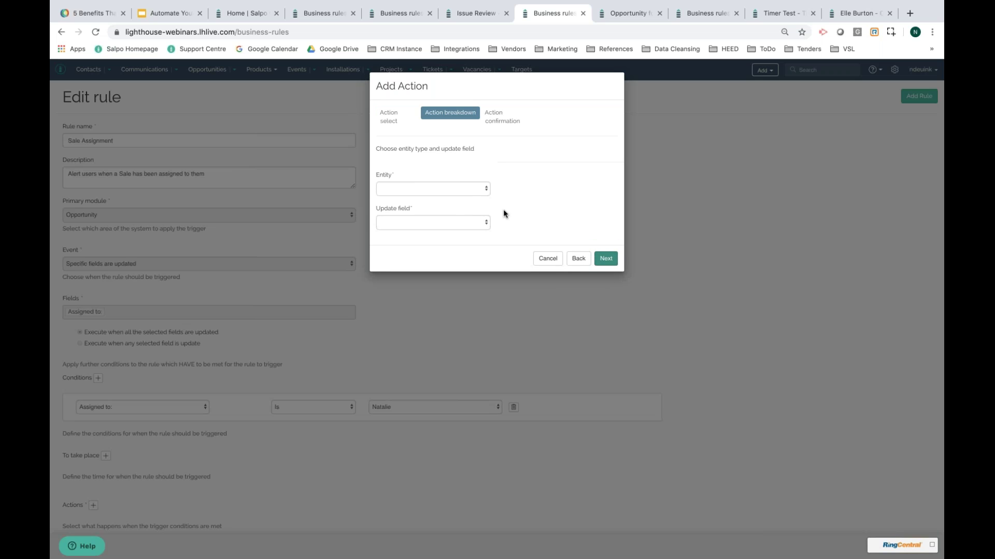
{"action": "left_click", "coordinate": [473, 190]}
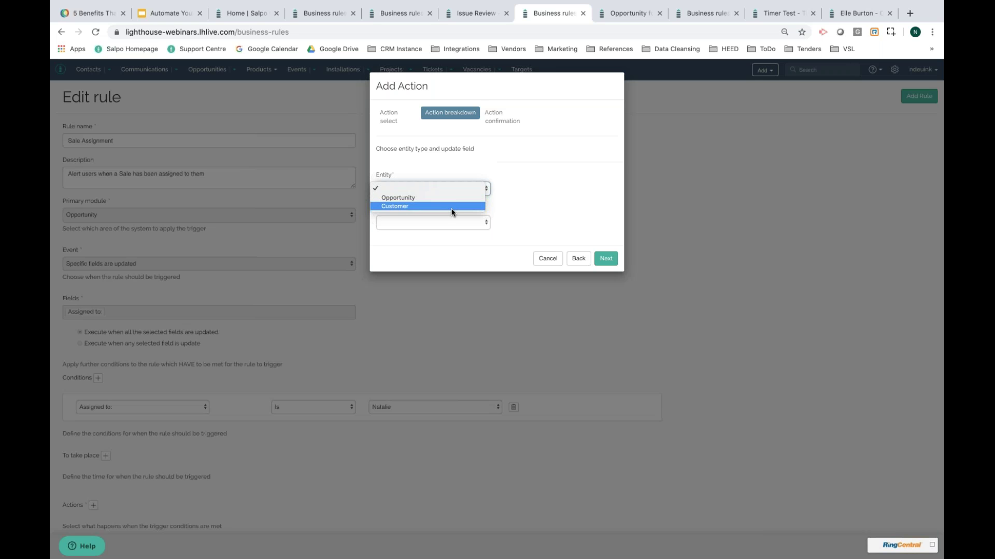
{"action": "left_click", "coordinate": [452, 198]}
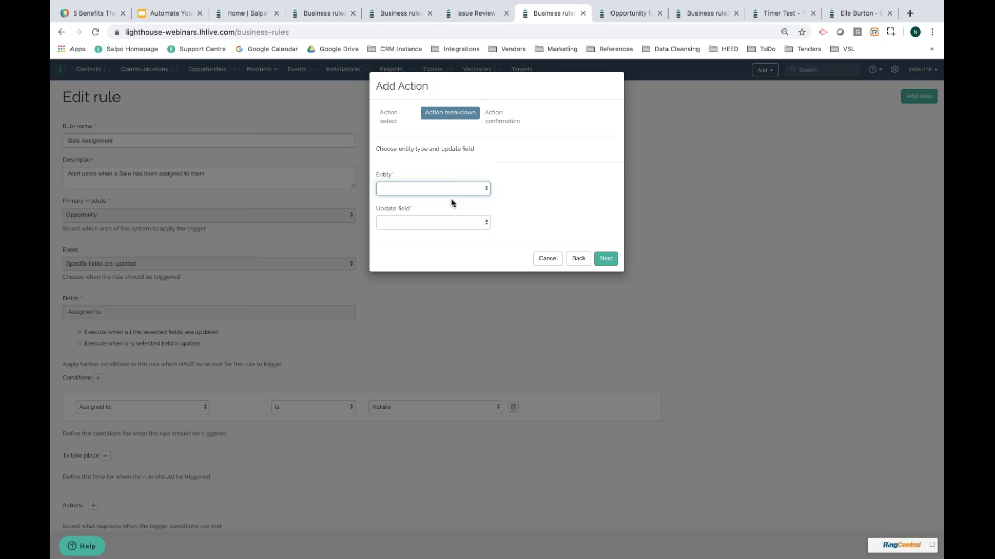
{"action": "left_click", "coordinate": [437, 225]}
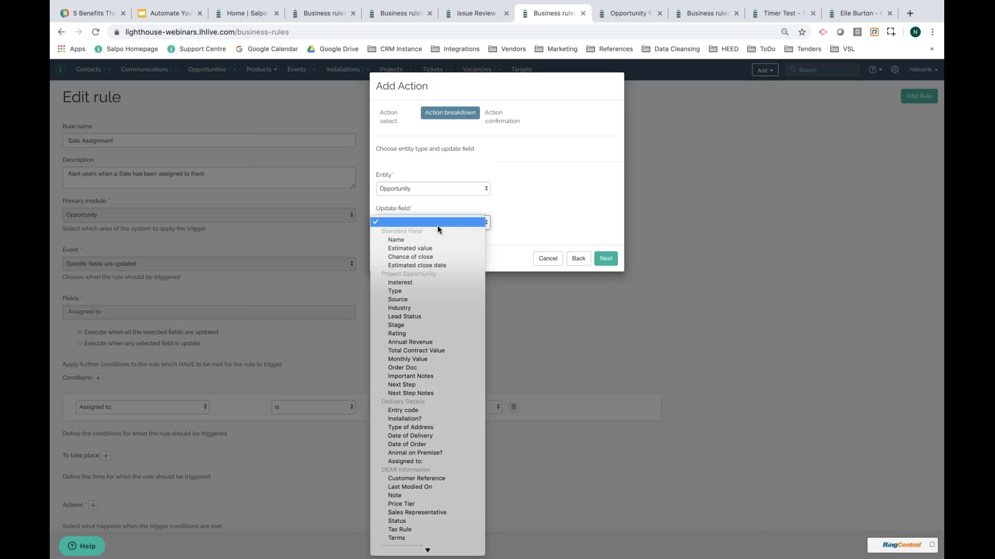
{"action": "left_click", "coordinate": [419, 460]}
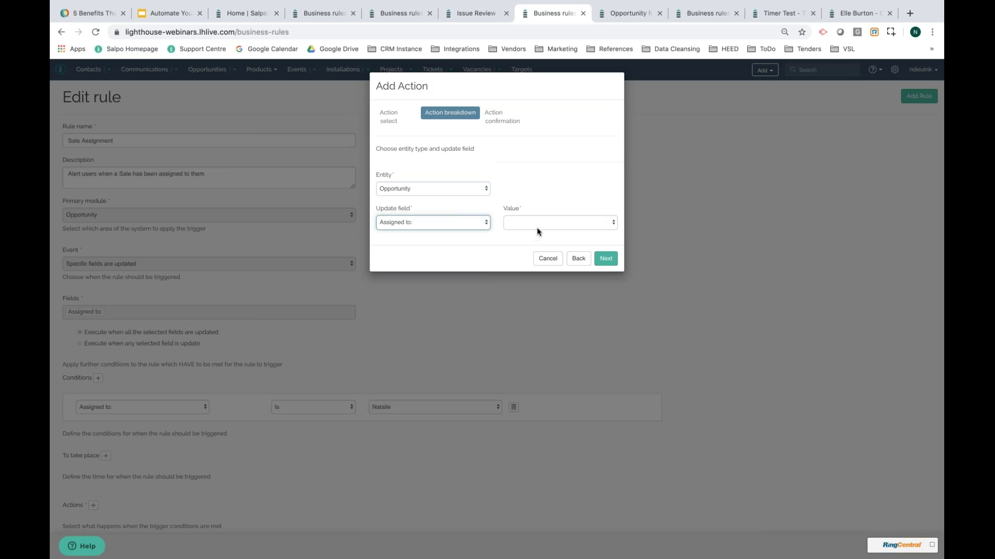
{"action": "left_click", "coordinate": [542, 223]}
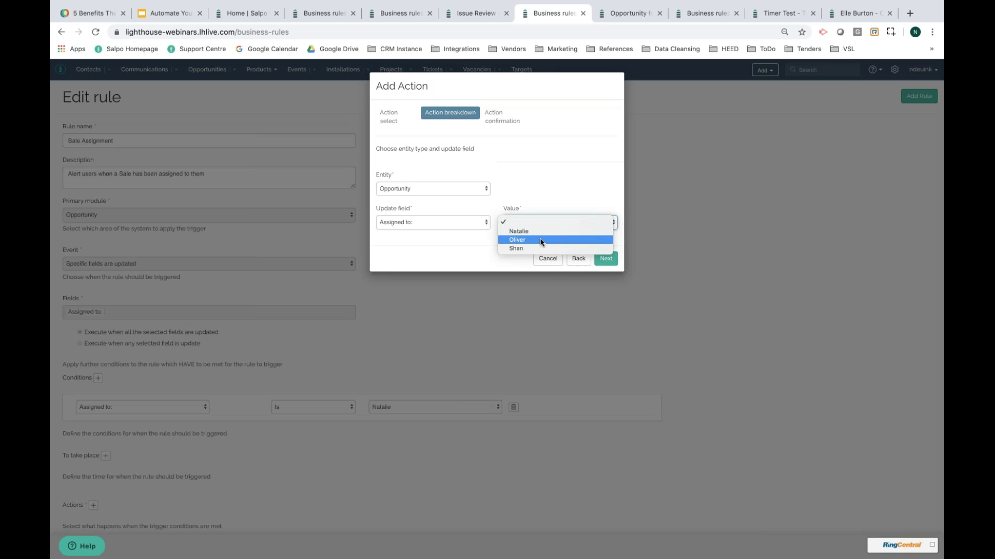
{"action": "left_click", "coordinate": [540, 240]}
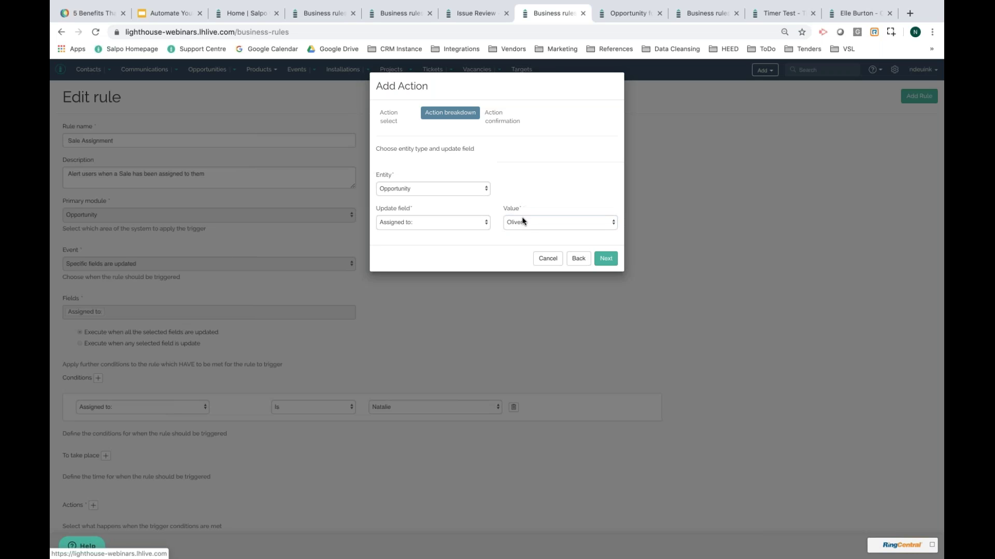
{"action": "left_click", "coordinate": [575, 258]}
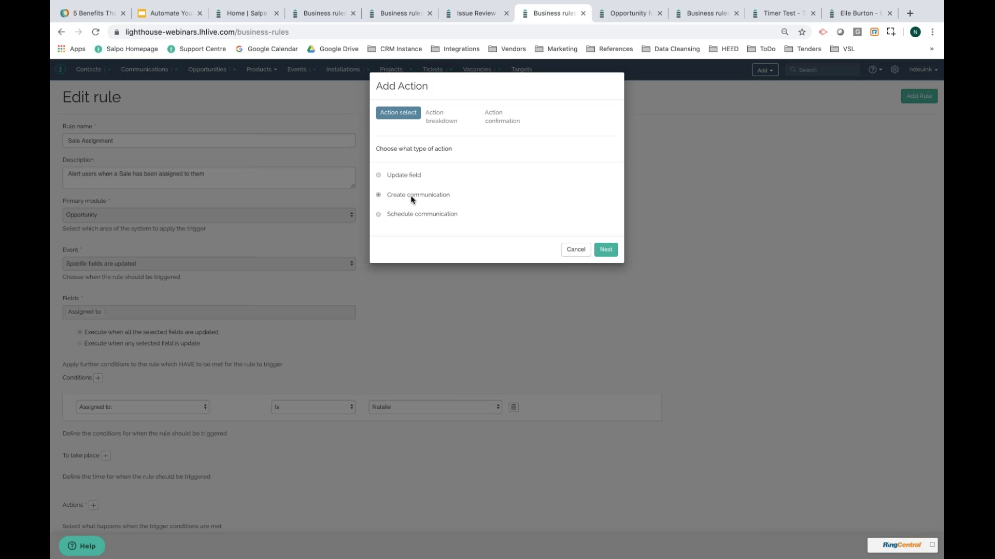
Step: Preview the Create communication settings and choose Schedule communication as the action type instead
{"action": "left_click", "coordinate": [606, 250]}
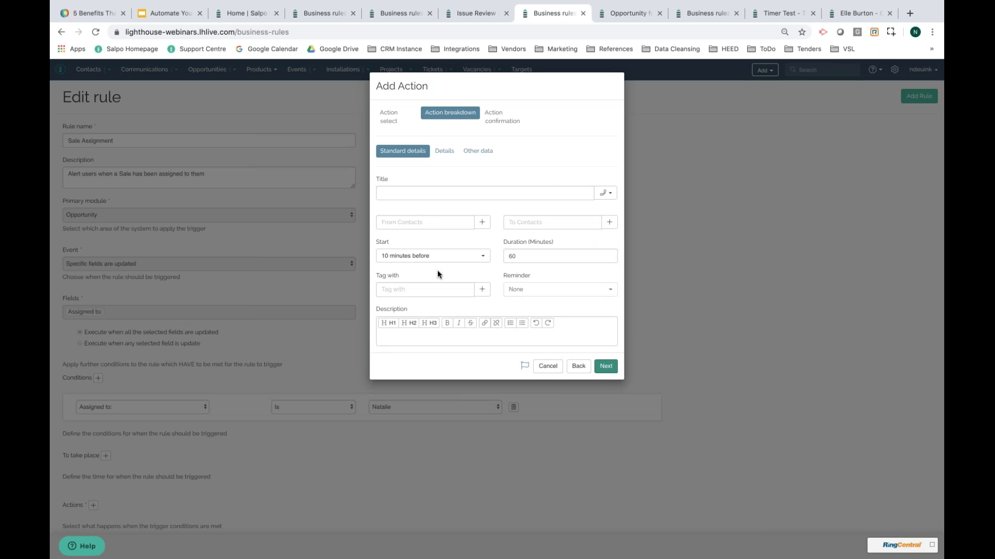
{"action": "left_click", "coordinate": [578, 367]}
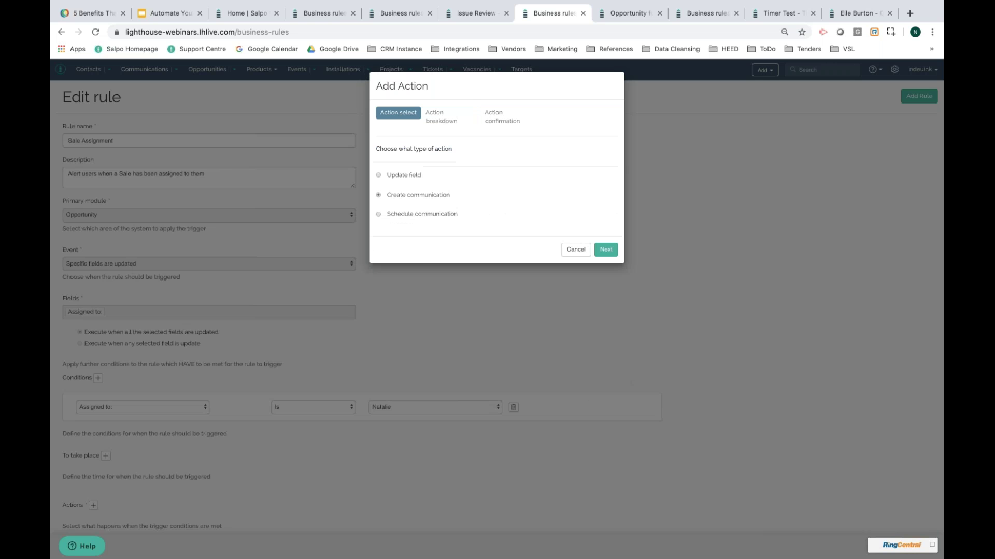
{"action": "left_click", "coordinate": [393, 217]}
{"action": "left_click", "coordinate": [607, 252]}
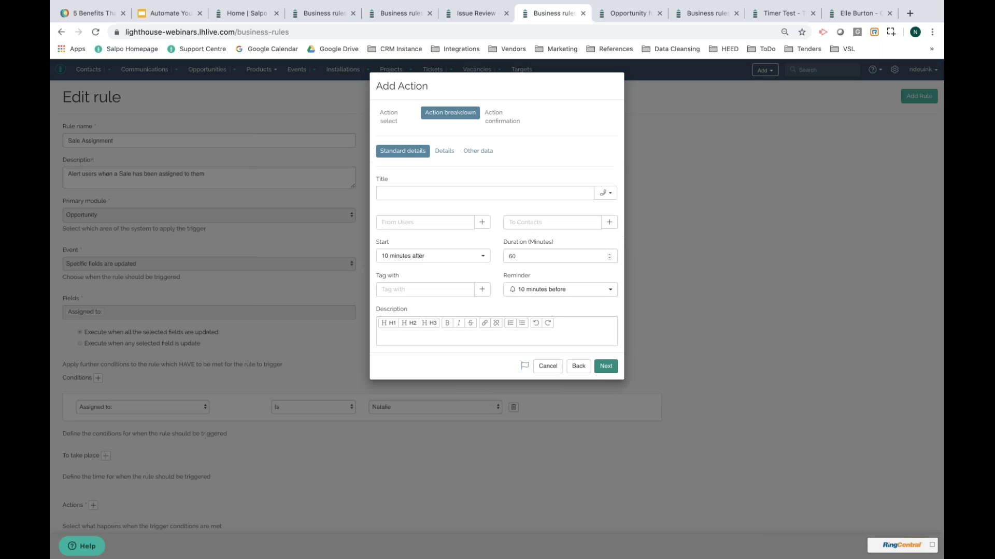
Step: Title the scheduled communication New Sale Assignment and look over the available communication types
{"action": "left_click", "coordinate": [462, 192]}
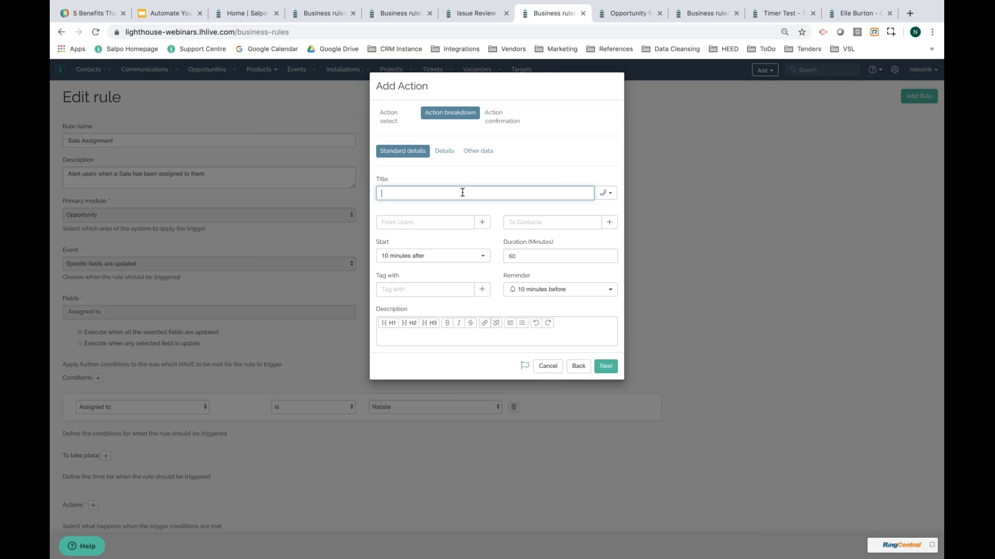
{"action": "type", "text": "New Sale Assignment"}
{"action": "left_click", "coordinate": [612, 200]}
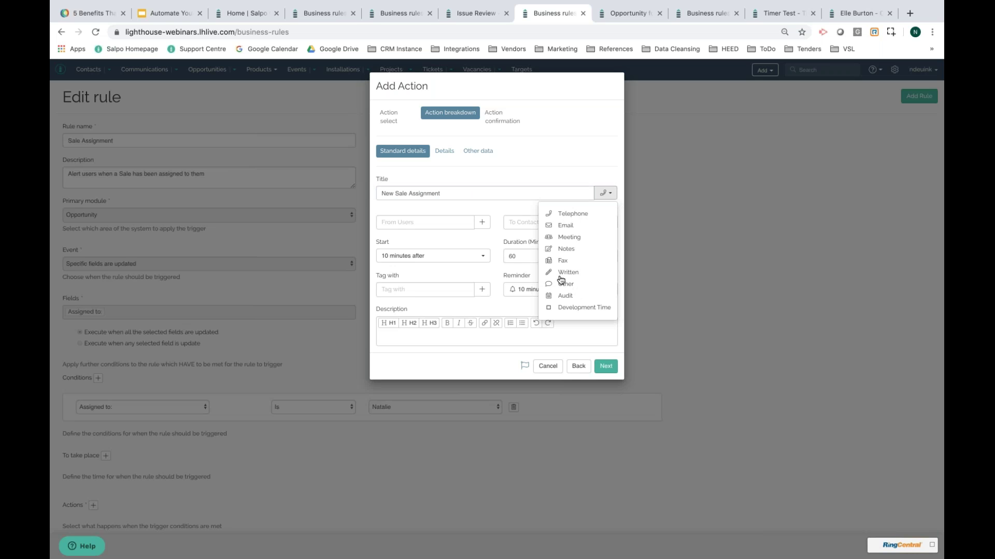
{"action": "left_click", "coordinate": [539, 179]}
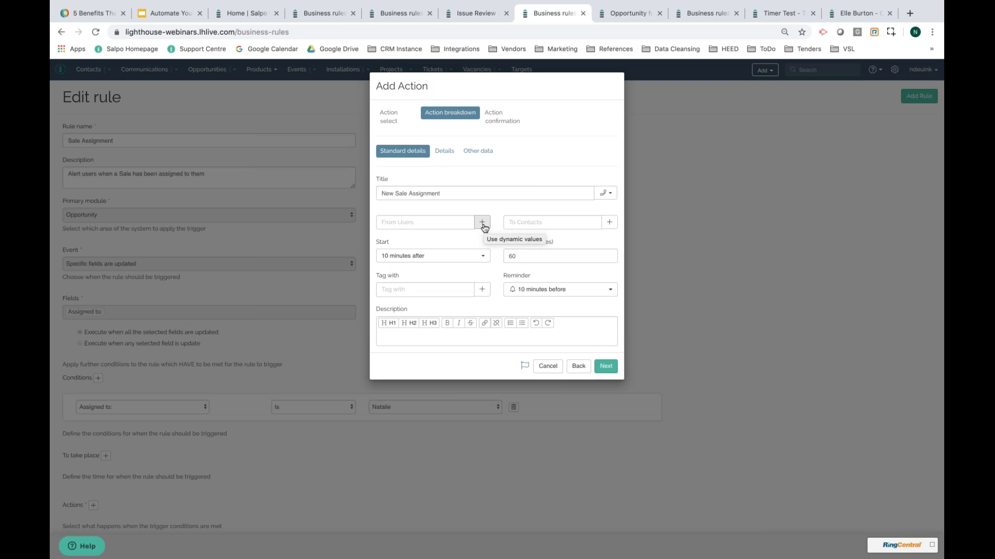
Step: Try adding a specific user to From Users and remove that user again
{"action": "left_click", "coordinate": [430, 222]}
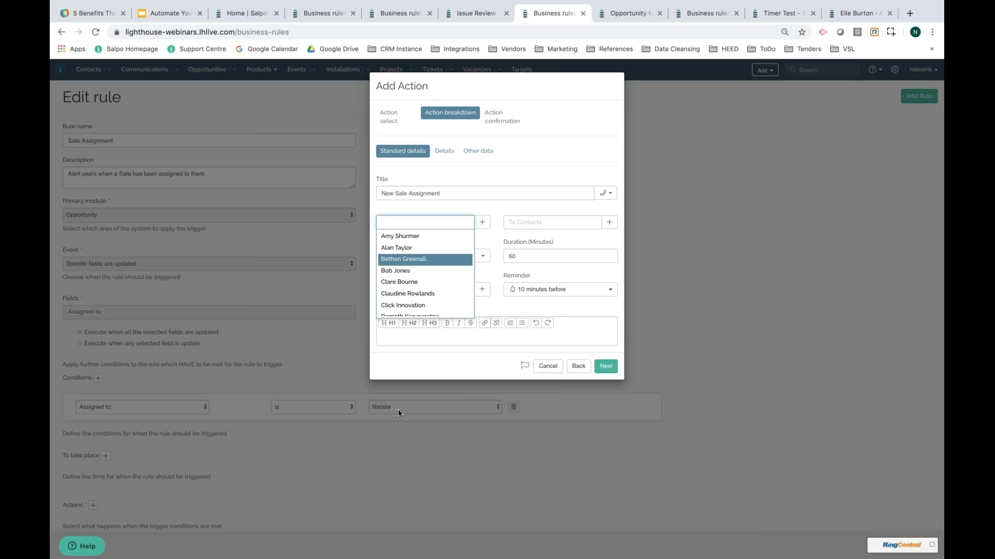
{"action": "left_click", "coordinate": [406, 275]}
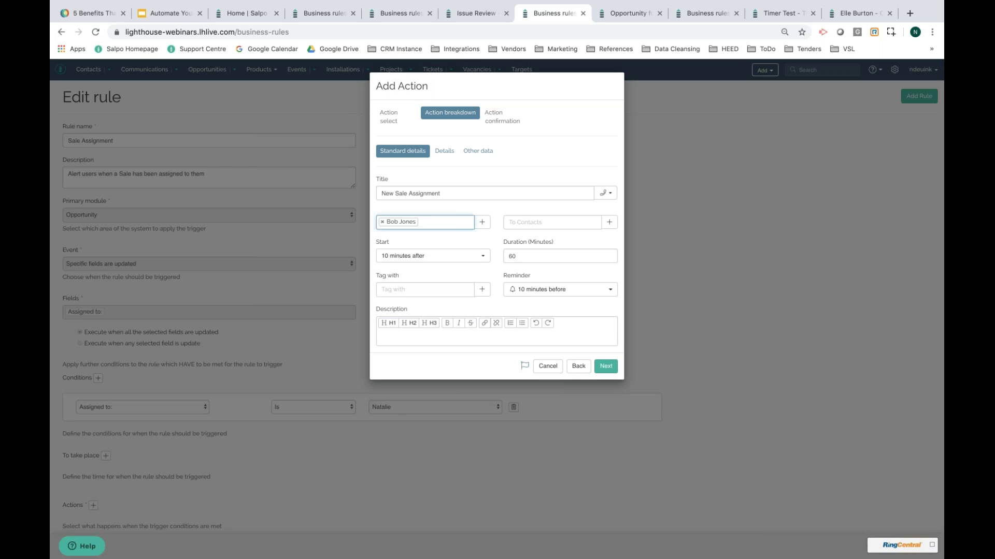
{"action": "left_click", "coordinate": [381, 224]}
Step: Try the Opportunity Owner dynamic value for From Users, checking the Owner field on the Concoction Restaurant opportunity
{"action": "left_click", "coordinate": [481, 223]}
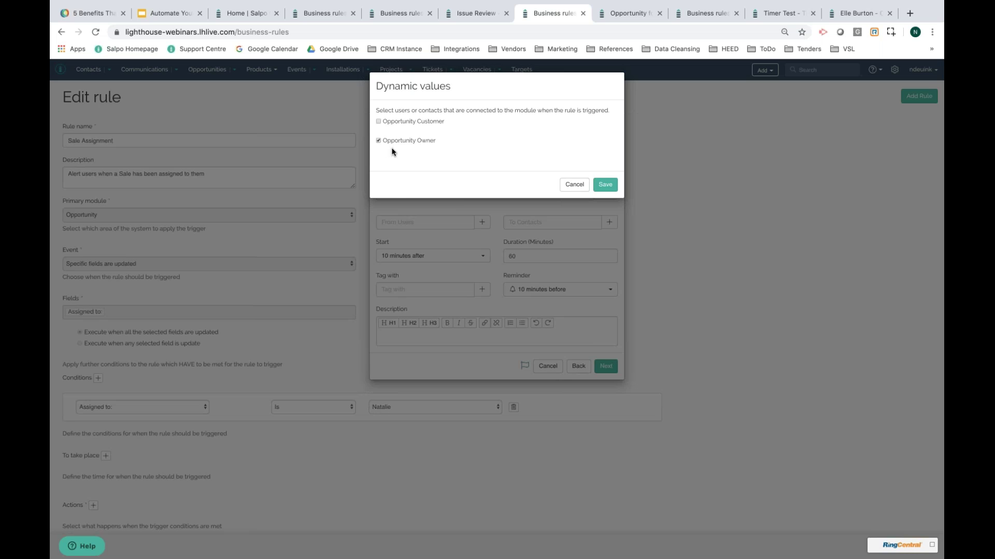
{"action": "left_click", "coordinate": [607, 13]}
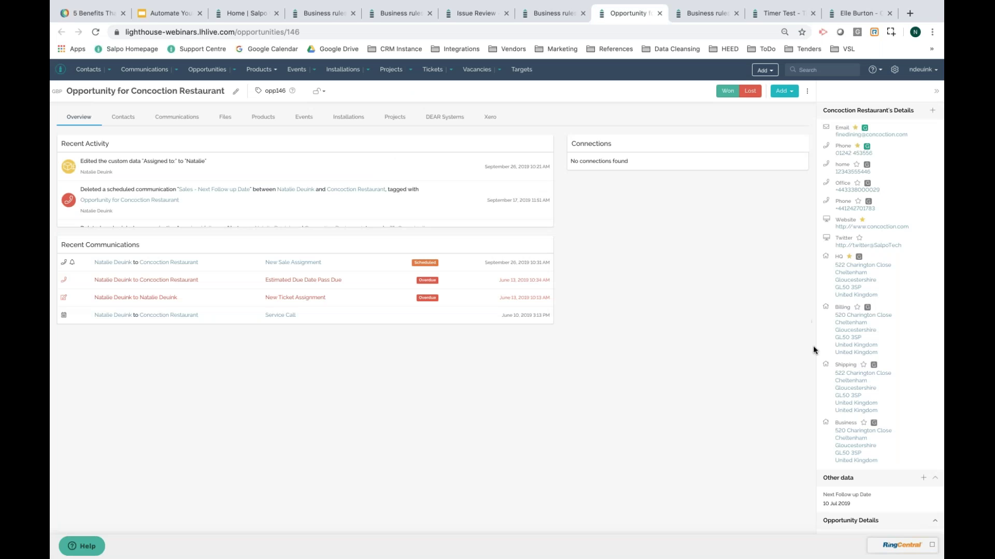
{"action": "scroll", "coordinate": [864, 382], "scroll_direction": "down", "scroll_amount": 5}
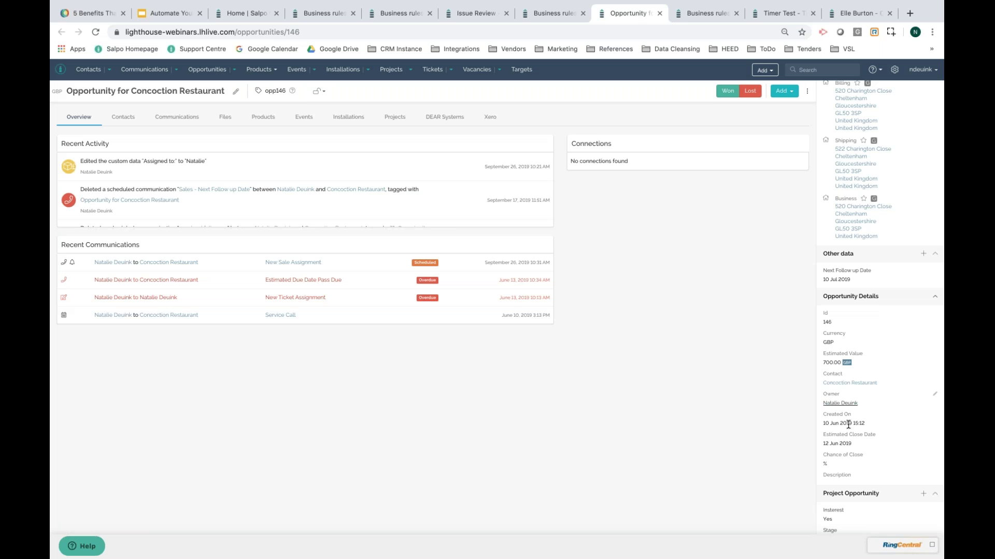
{"action": "left_click", "coordinate": [536, 14]}
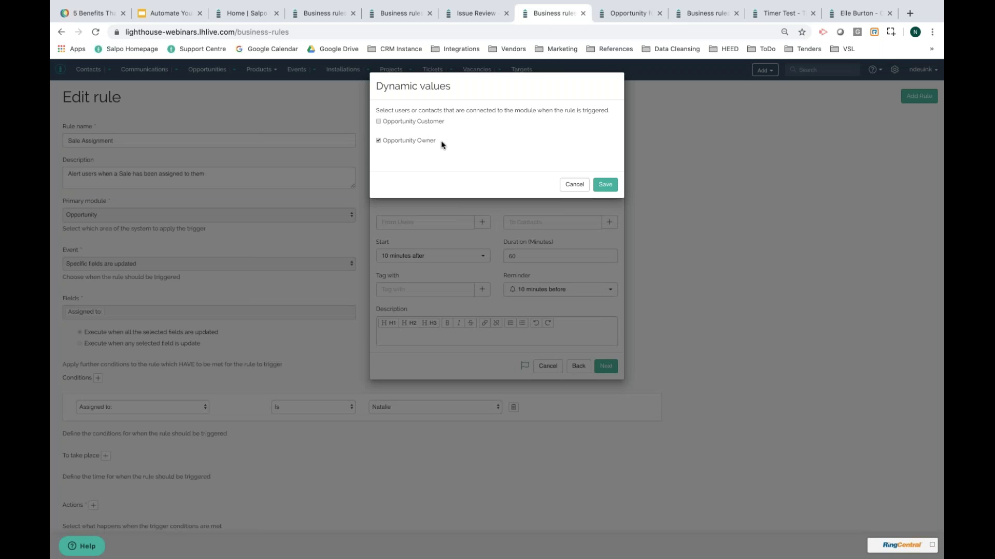
{"action": "left_click", "coordinate": [573, 185]}
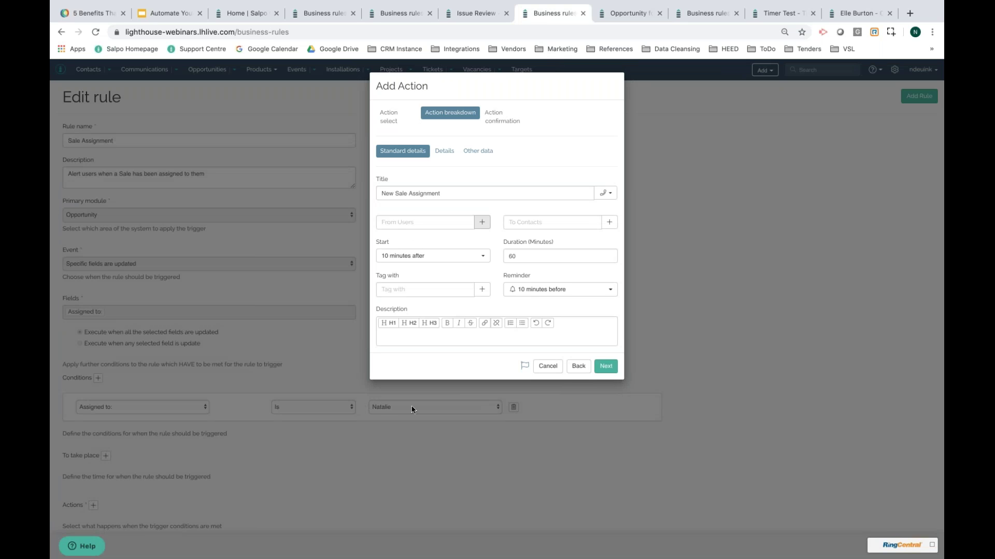
Step: Set From Users to the user named in the rule's condition and To Contacts to the Opportunity Customer dynamic value
{"action": "left_click", "coordinate": [398, 223]}
{"action": "type", "text": "natalie"}
{"action": "left_click", "coordinate": [406, 237]}
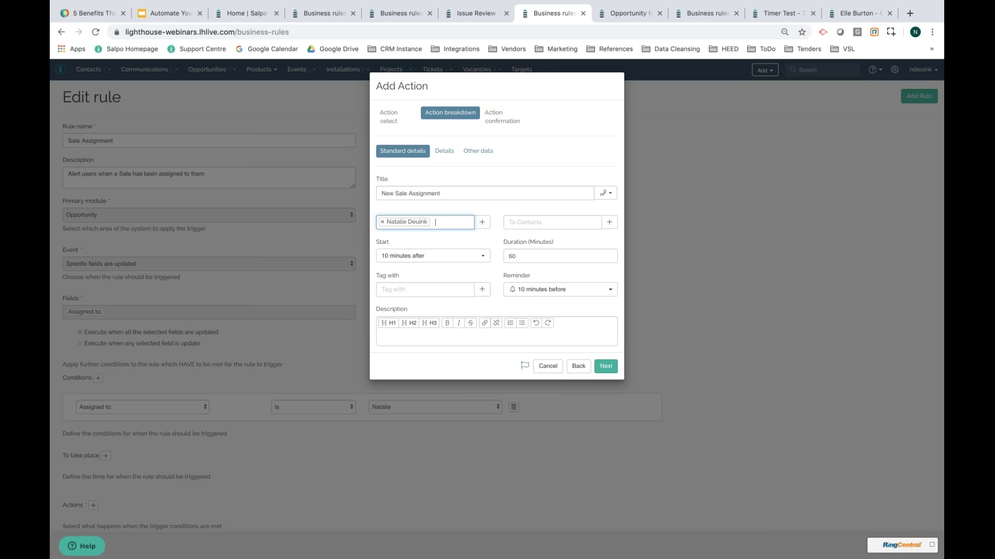
{"action": "left_click", "coordinate": [608, 223]}
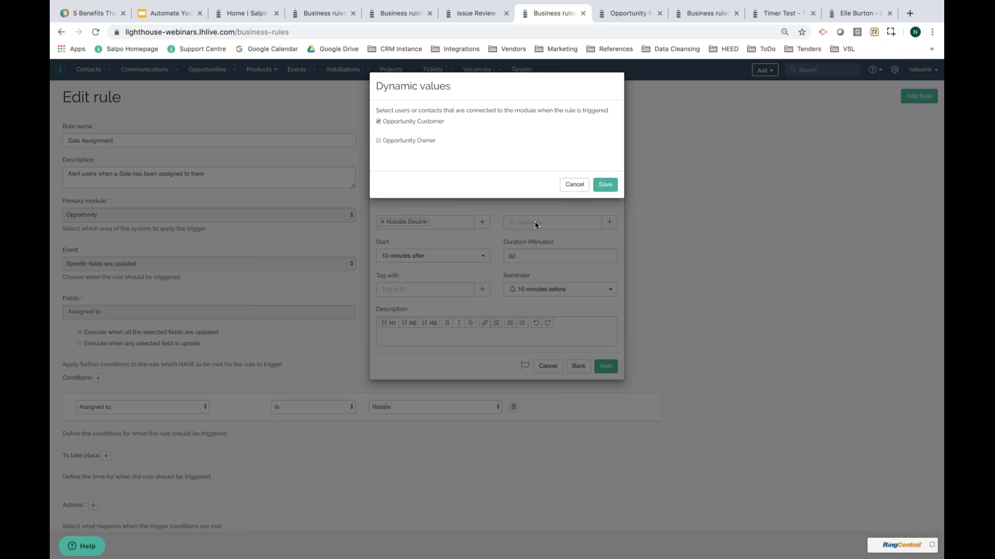
{"action": "left_click", "coordinate": [605, 184]}
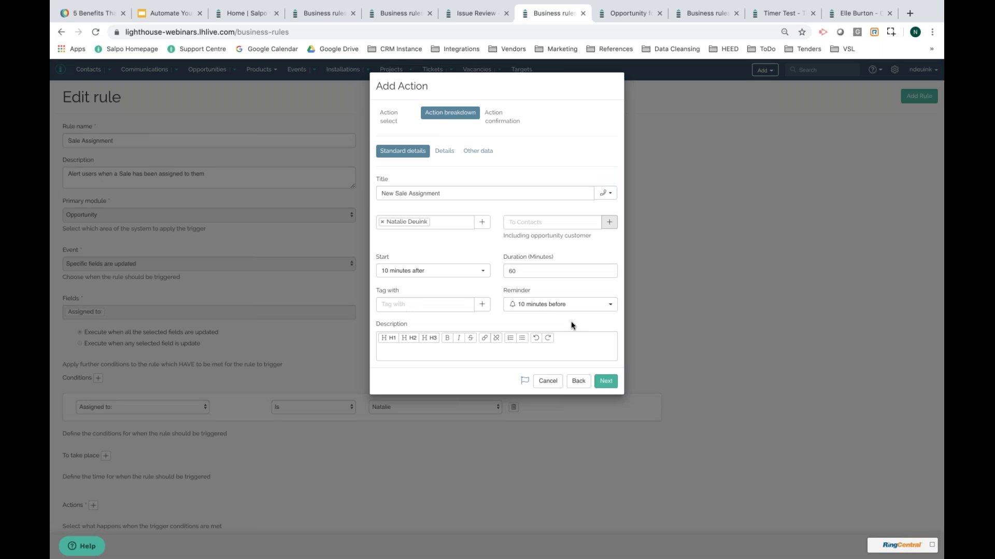
Step: Tag the communication with the Primary Opportunity dynamic value, checking the tag on the Concoction Restaurant opportunity for reference
{"action": "left_click", "coordinate": [427, 306]}
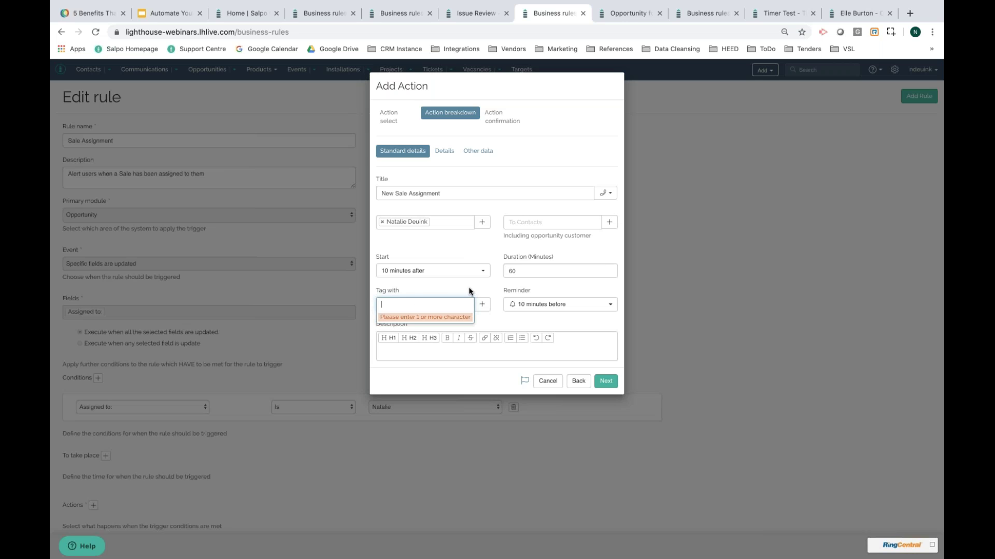
{"action": "left_click", "coordinate": [616, 14]}
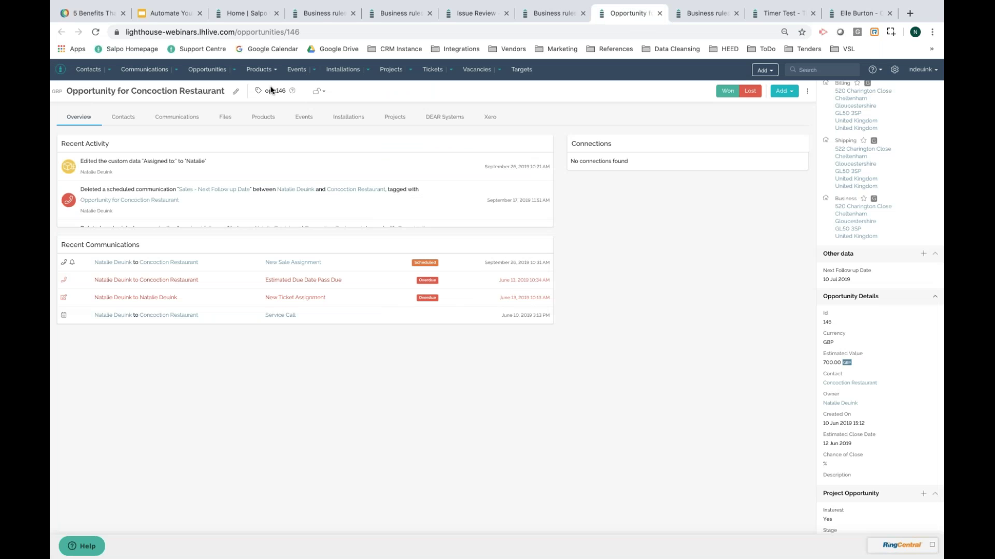
{"action": "left_click_drag", "start_coordinate": [264, 90], "coordinate": [287, 90]}
{"action": "left_click", "coordinate": [545, 13]}
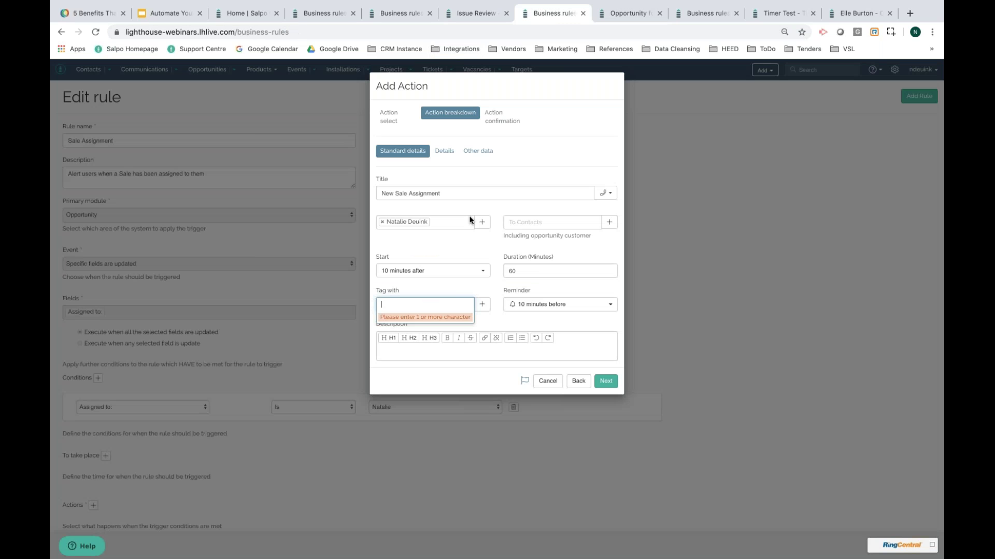
{"action": "left_click", "coordinate": [431, 300]}
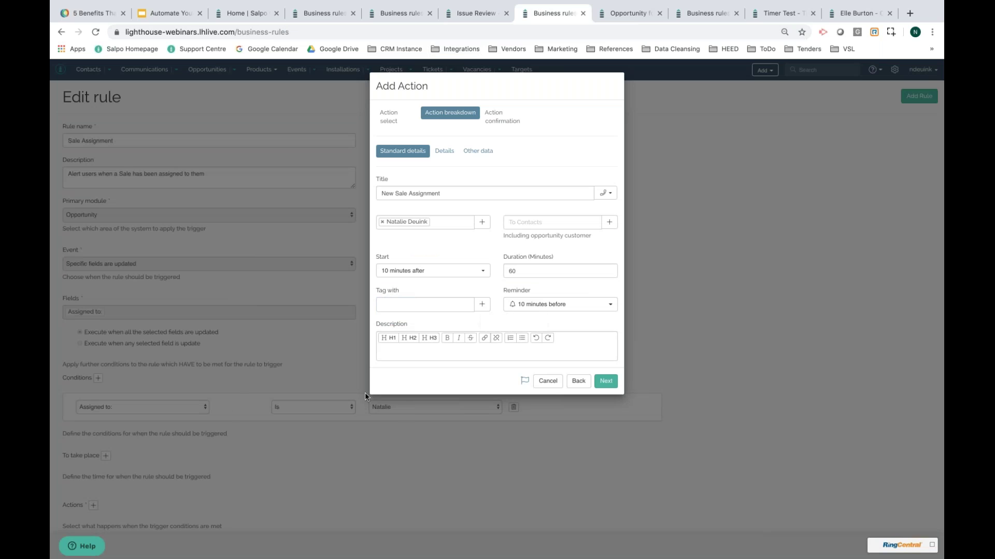
{"action": "left_click", "coordinate": [482, 304]}
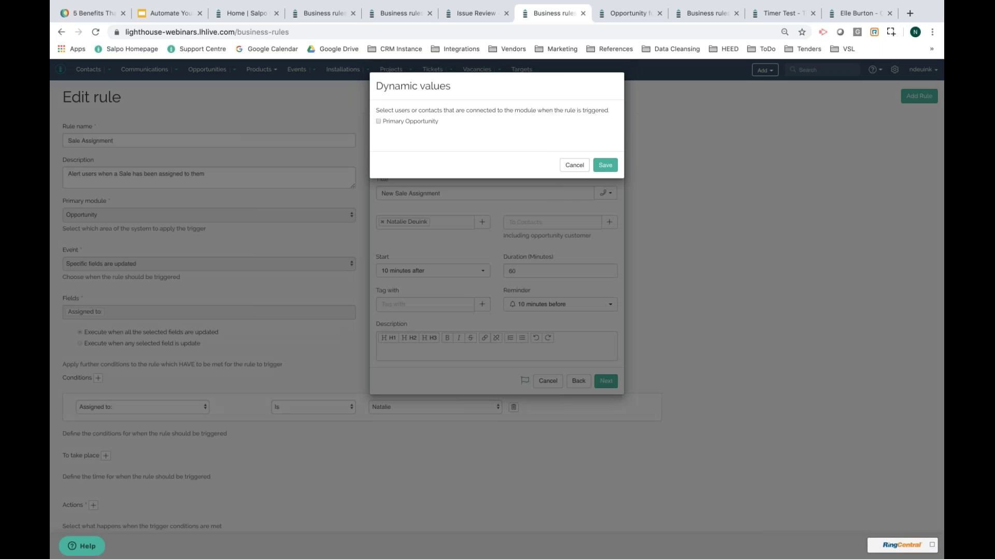
{"action": "left_click", "coordinate": [378, 122]}
{"action": "left_click", "coordinate": [605, 164]}
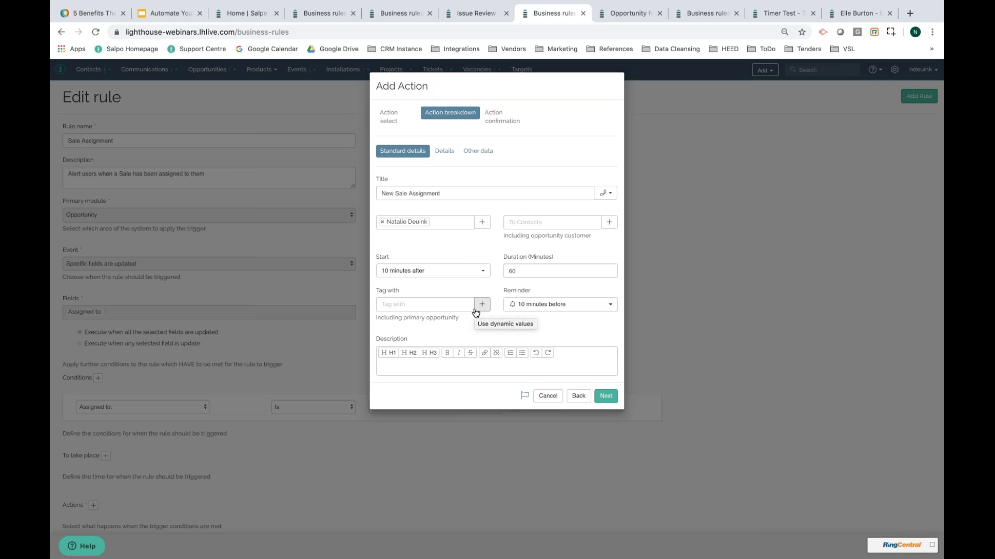
Step: Turn off the due notification so the scheduled communication's Reminder is None
{"action": "left_click", "coordinate": [593, 311]}
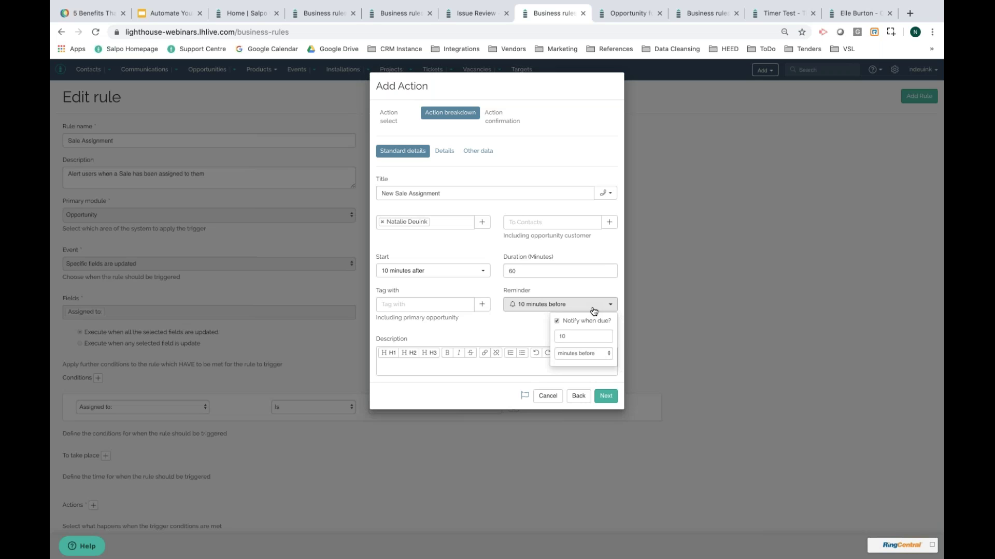
{"action": "left_click", "coordinate": [556, 321]}
{"action": "left_click", "coordinate": [506, 329]}
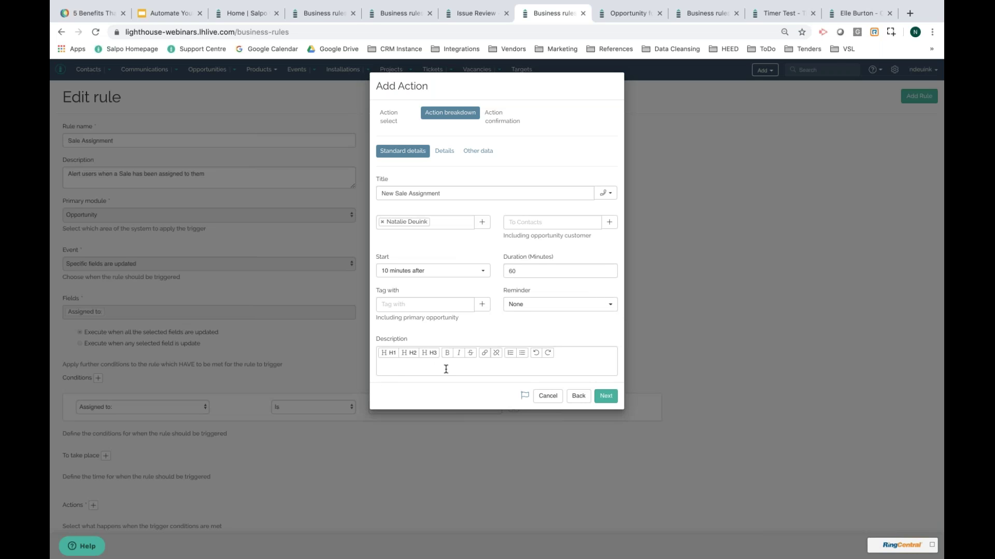
Step: Confirm the New Sale Assignment scheduled communication as the action of the Sale Assignment rule
{"action": "left_click", "coordinate": [605, 396]}
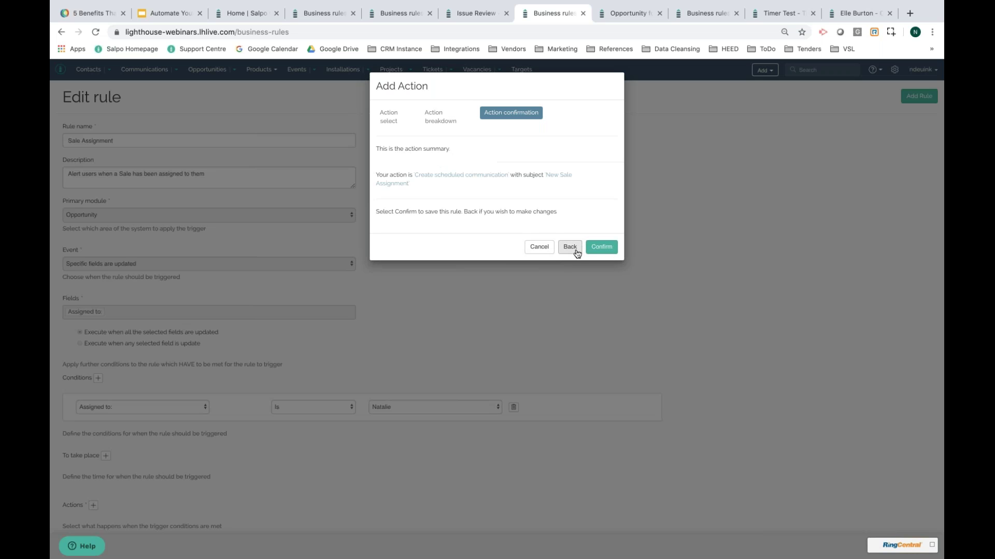
{"action": "left_click", "coordinate": [601, 247]}
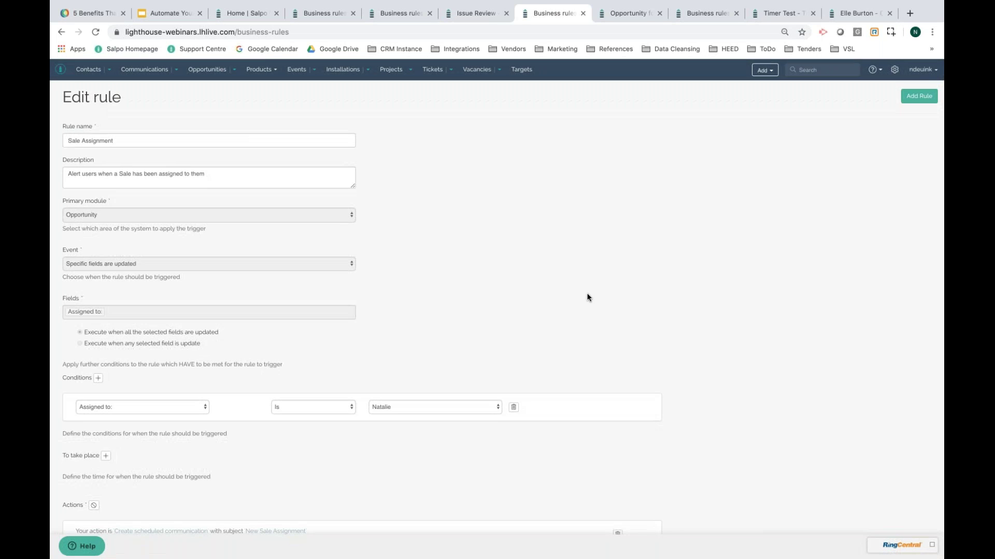
{"action": "scroll", "coordinate": [589, 296], "scroll_direction": "down", "scroll_amount": 1}
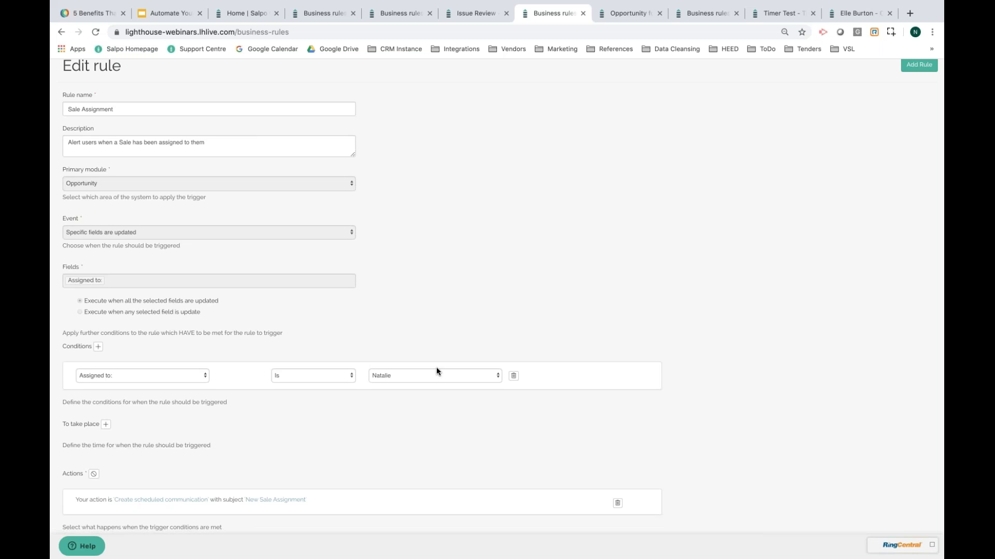
Step: Review the Ticket Marked Completed rule, checking the comparison options for its Completion Percentage condition and its field update action
{"action": "left_click", "coordinate": [714, 12]}
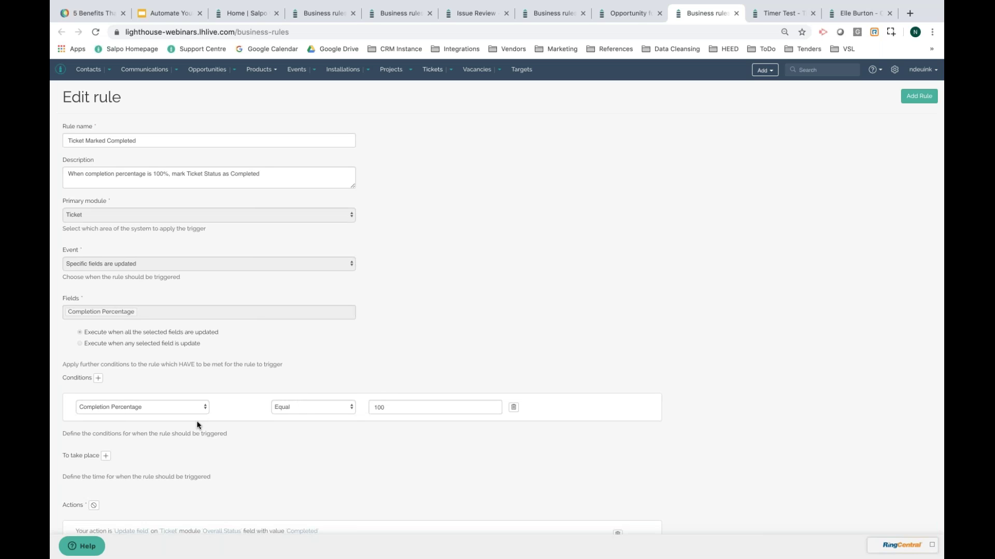
{"action": "left_click", "coordinate": [338, 409]}
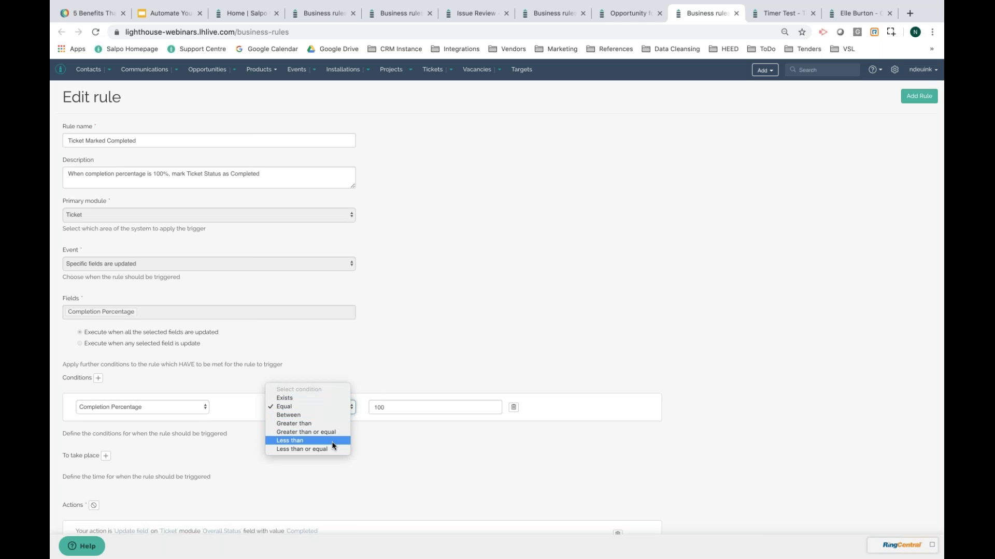
{"action": "left_click", "coordinate": [402, 459]}
{"action": "scroll", "coordinate": [402, 459], "scroll_direction": "down", "scroll_amount": 1}
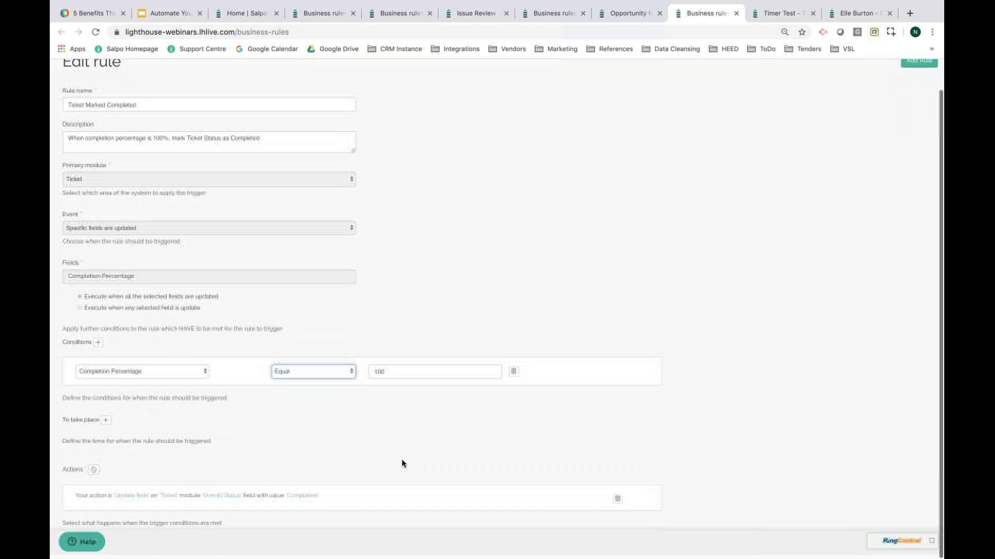
{"action": "left_click", "coordinate": [117, 426]}
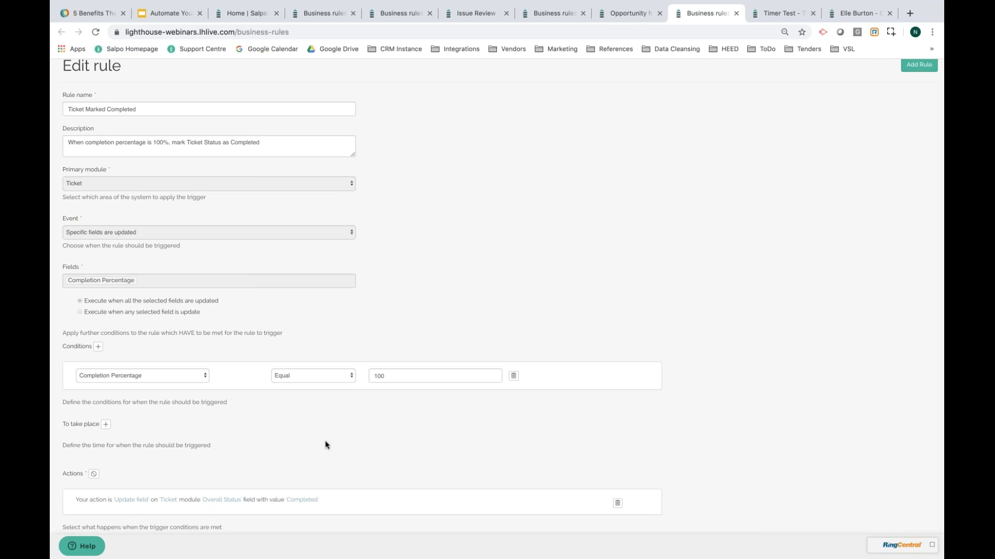
Step: Set the Timer Fault ticket's Completion Percentage to 100 and reload the ticket to check its Overall Status
{"action": "left_click", "coordinate": [780, 37]}
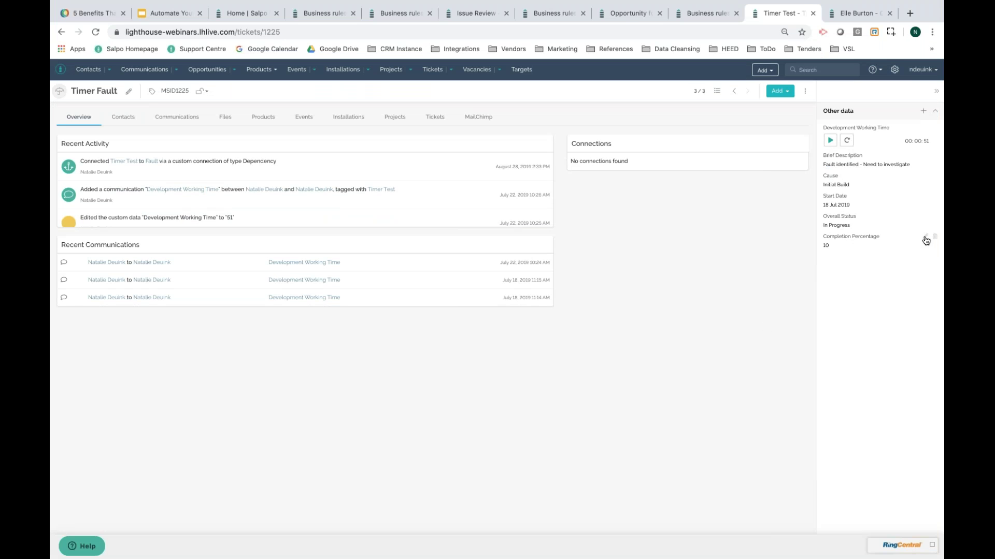
{"action": "left_click", "coordinate": [925, 238]}
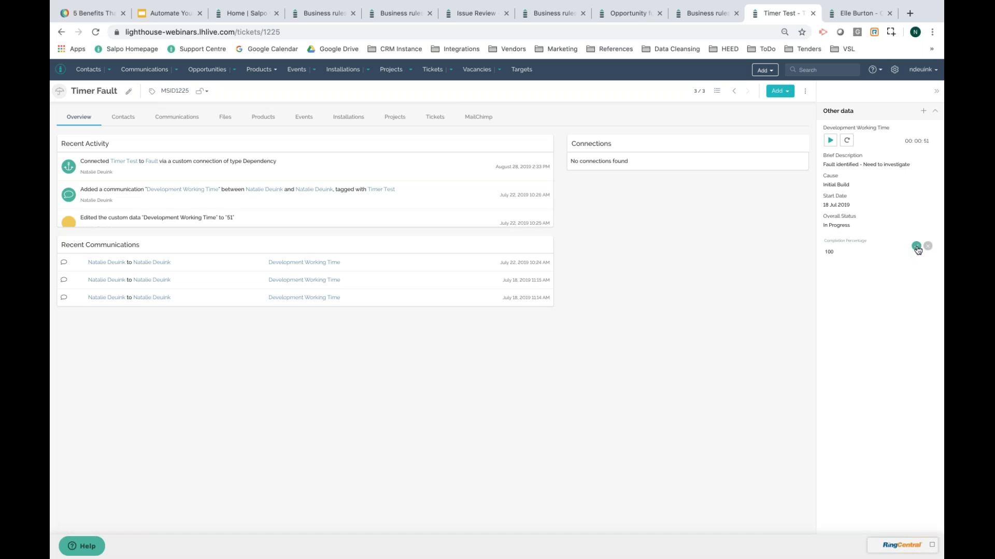
{"action": "left_click", "coordinate": [916, 247]}
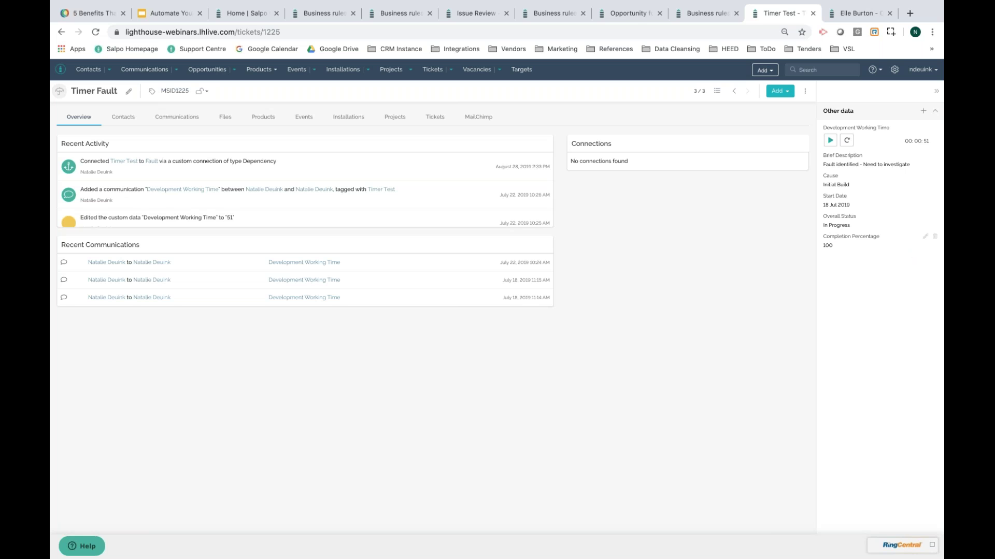
{"action": "left_click", "coordinate": [95, 33]}
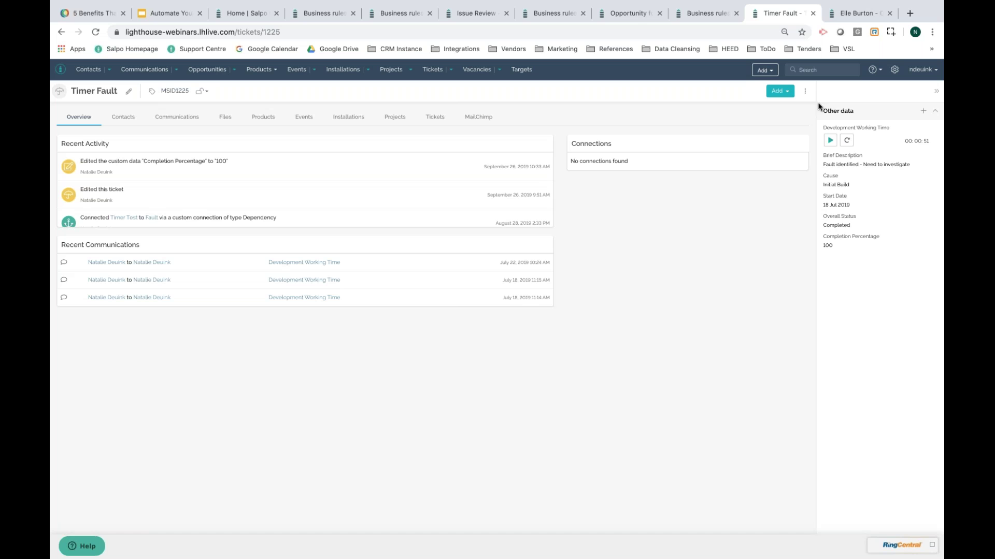
Step: Examine the available Sponsorship options in the Membership Details of the open contact record, then cancel the edit
{"action": "left_click", "coordinate": [842, 16]}
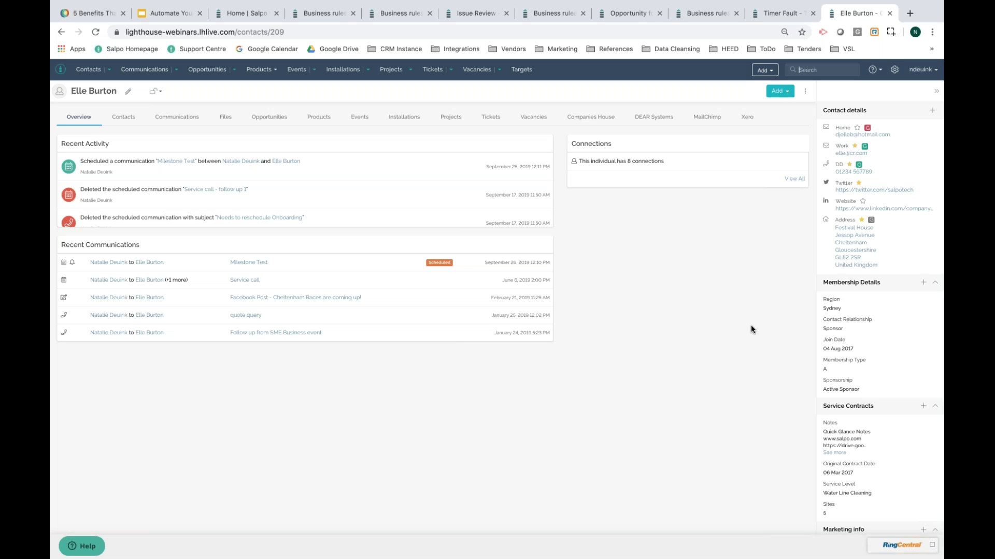
{"action": "mouse_move", "coordinate": [926, 384]}
{"action": "left_click", "coordinate": [926, 383]}
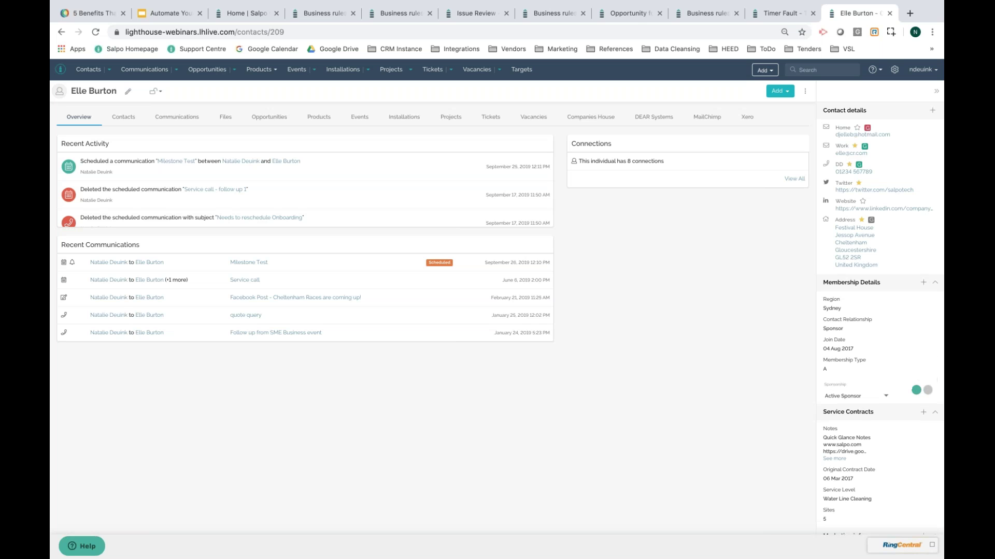
{"action": "left_click", "coordinate": [885, 399]}
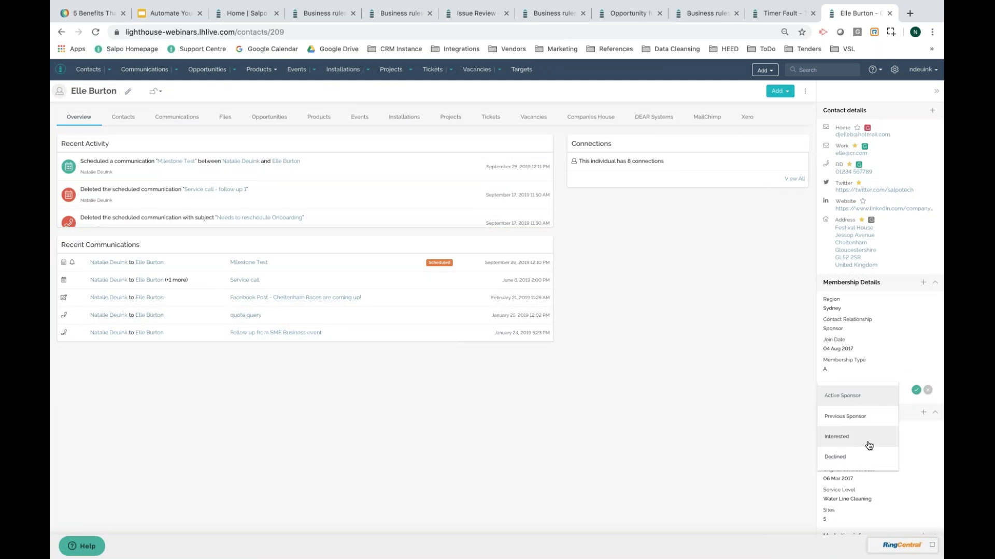
{"action": "left_click", "coordinate": [784, 436]}
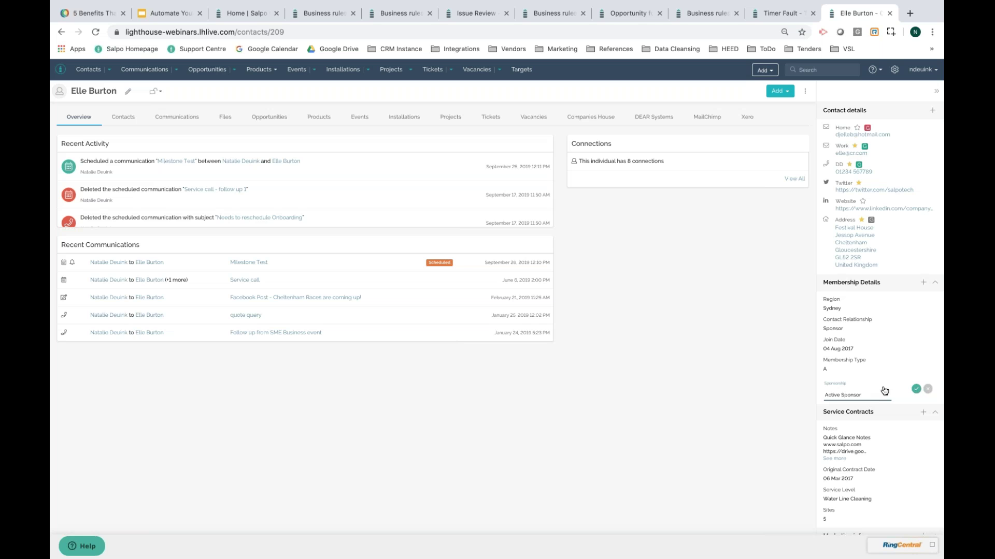
{"action": "left_click", "coordinate": [927, 390]}
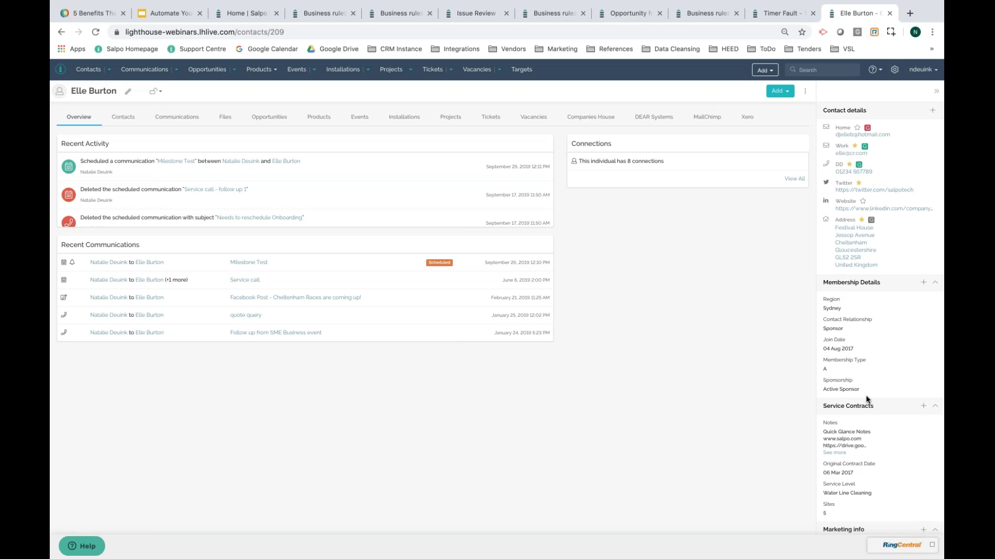
Step: Switch to the Automate Your Business Processes presentation in Google Slides and present slide 2 with the feedback and support contacts
{"action": "left_click", "coordinate": [163, 14]}
{"action": "left_click", "coordinate": [126, 203]}
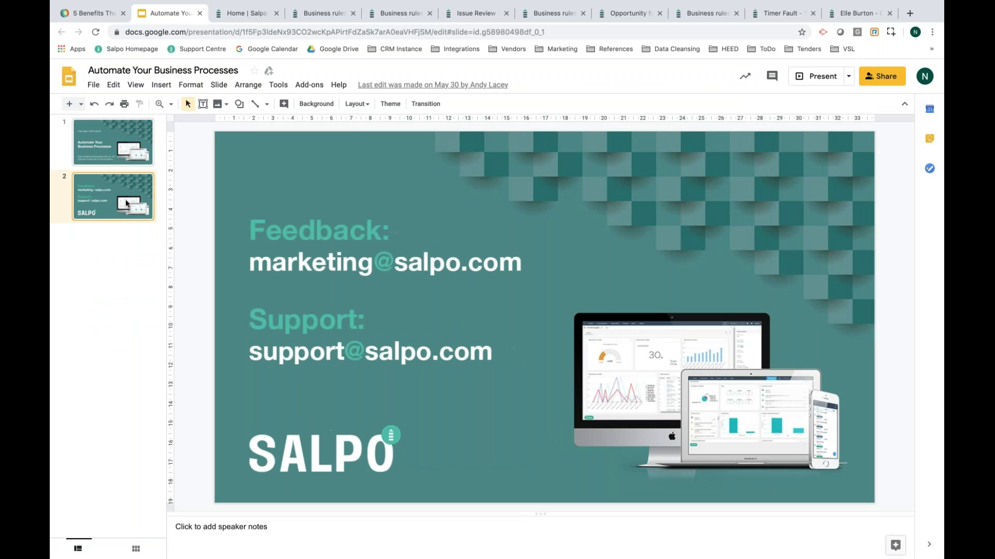
{"action": "left_click", "coordinate": [800, 82]}
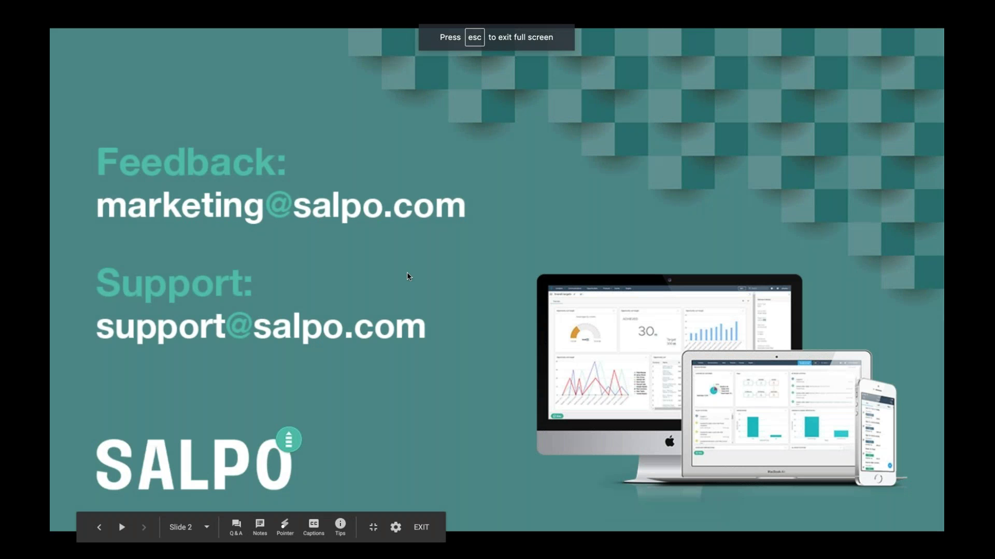